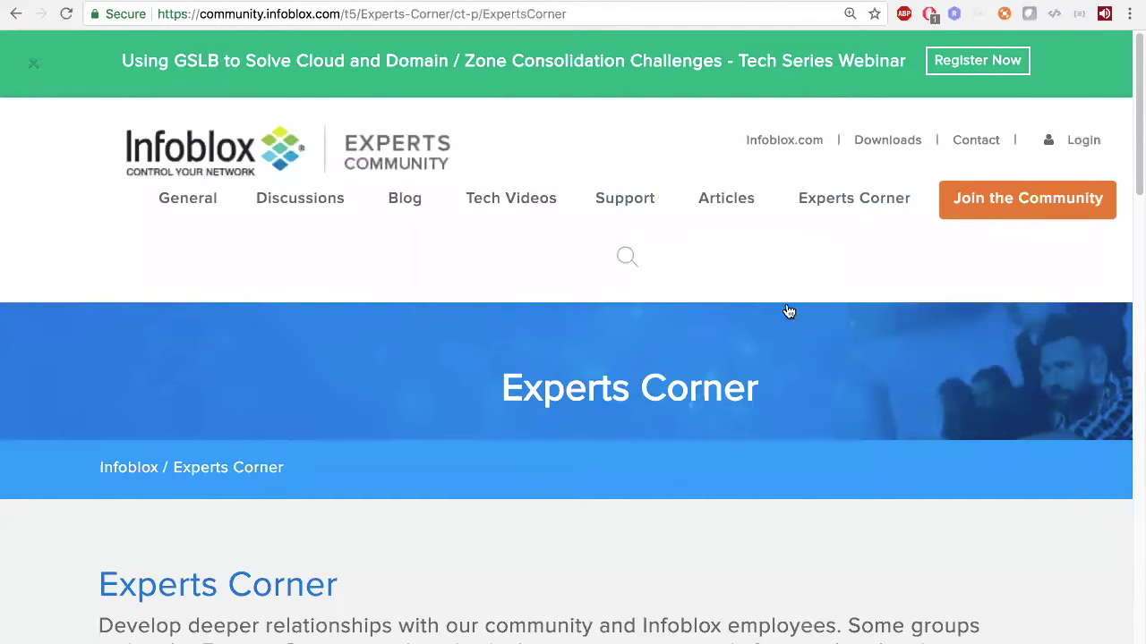
# Open the McAfee group from the Partners section of the Experts Corner page
pyautogui.moveTo(864, 202)
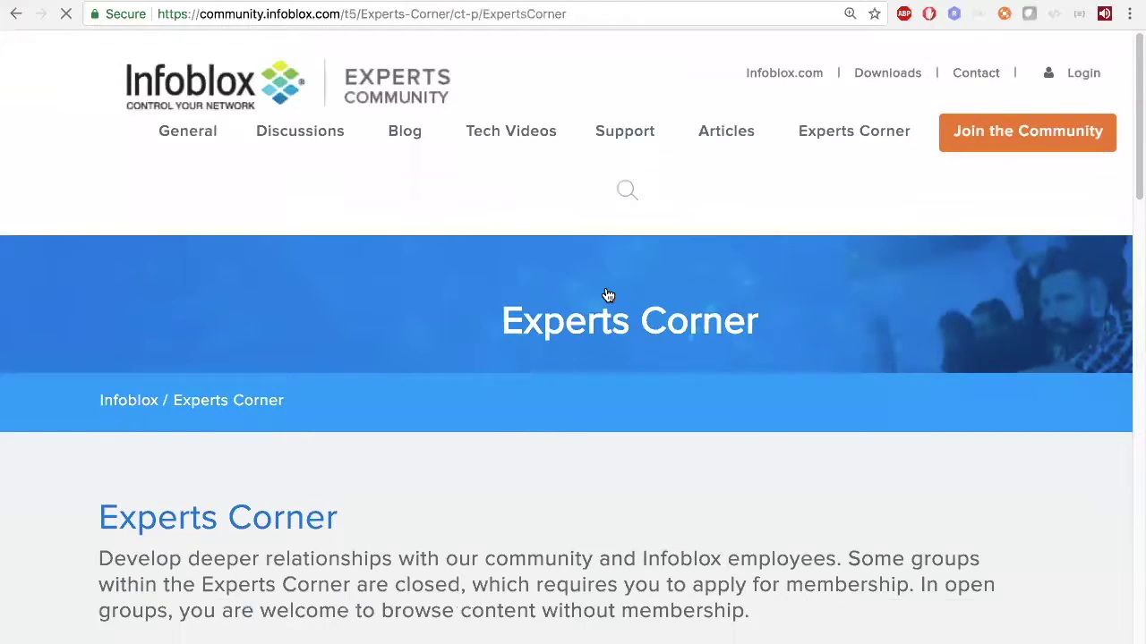
pyautogui.scroll(-15, 578, 308)
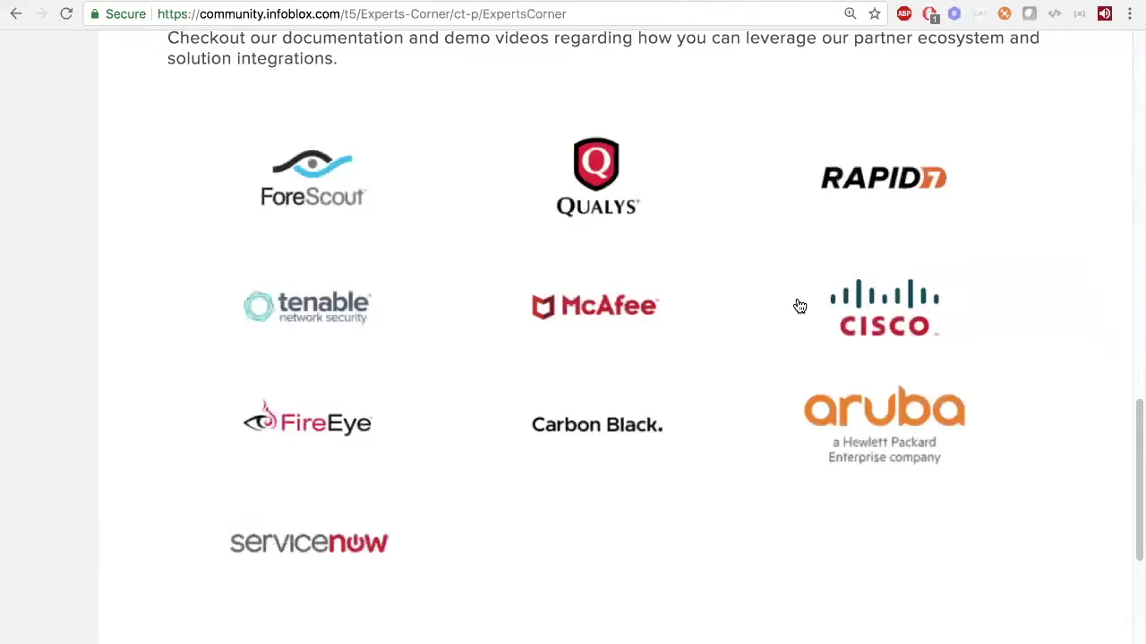
pyautogui.click(587, 308)
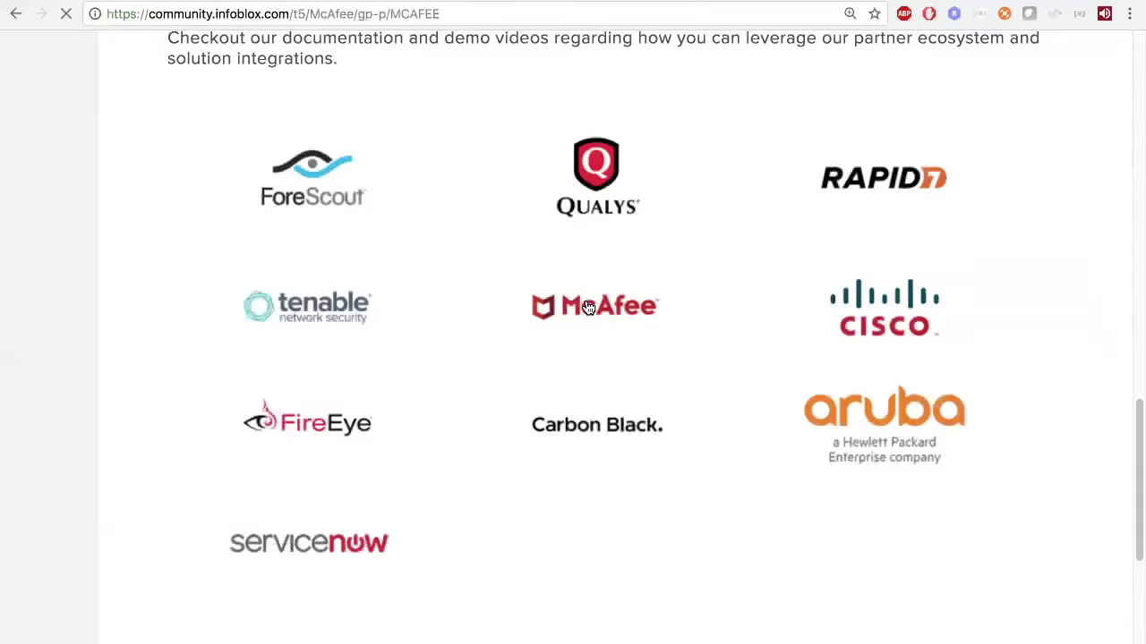
# Open the "Infoblox & McAfee DXL Integration Templates & Demo Video" post from the McAfee group's latest discussions
pyautogui.scroll(-6, 547, 310)
pyautogui.scroll(-7, 540, 305)
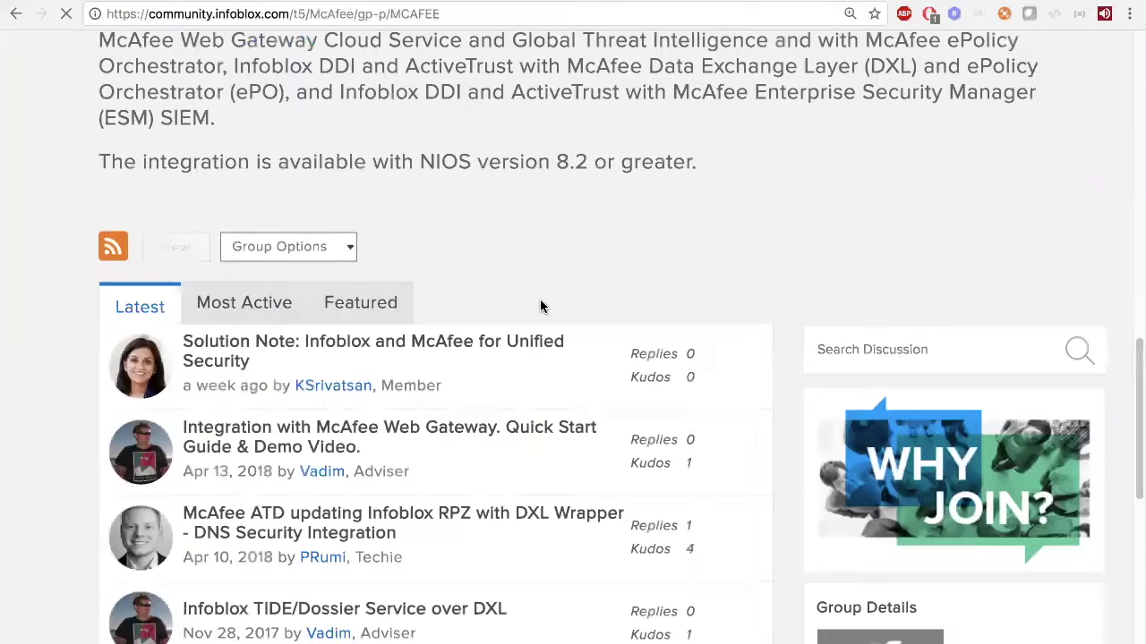
pyautogui.scroll(7, 209, 261)
pyautogui.scroll(-9, 937, 397)
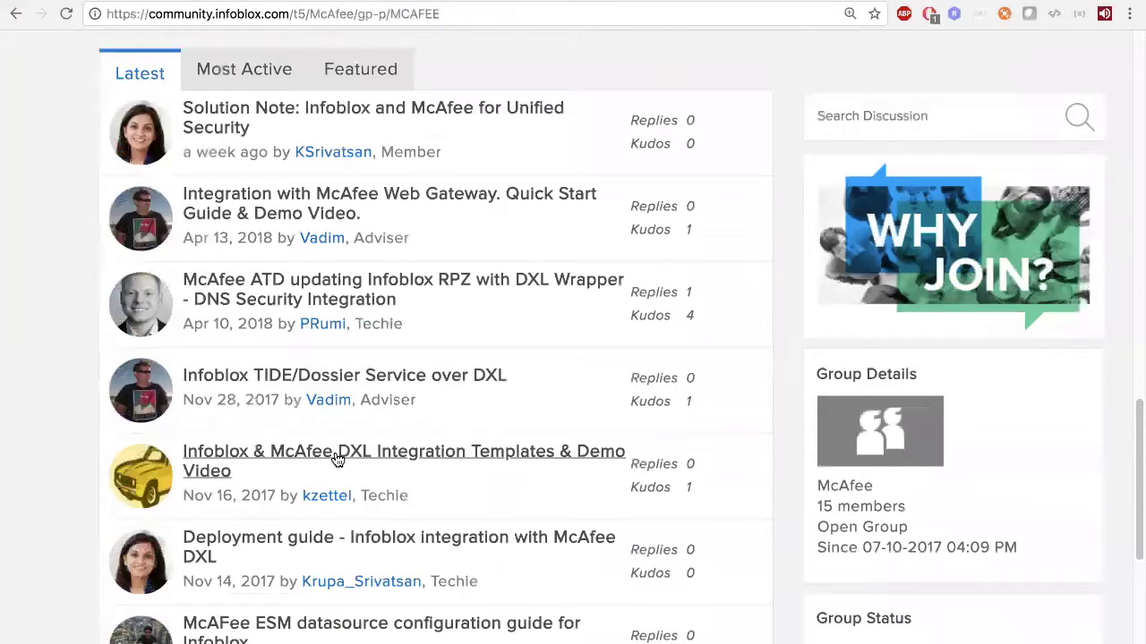
pyautogui.click(337, 459)
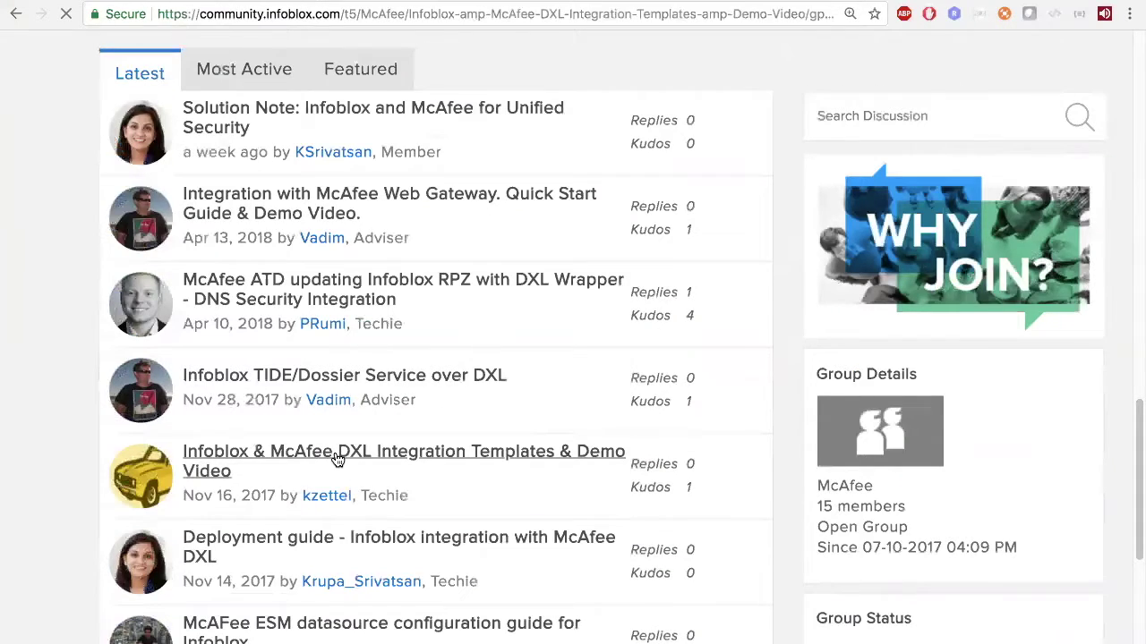
# Play the post's embedded McAfee DXL integration video, skip ahead in stages to the Infoblox Configuration slide near 4:14, and pause there
pyautogui.scroll(-2, 420, 420)
pyautogui.scroll(-5, 421, 421)
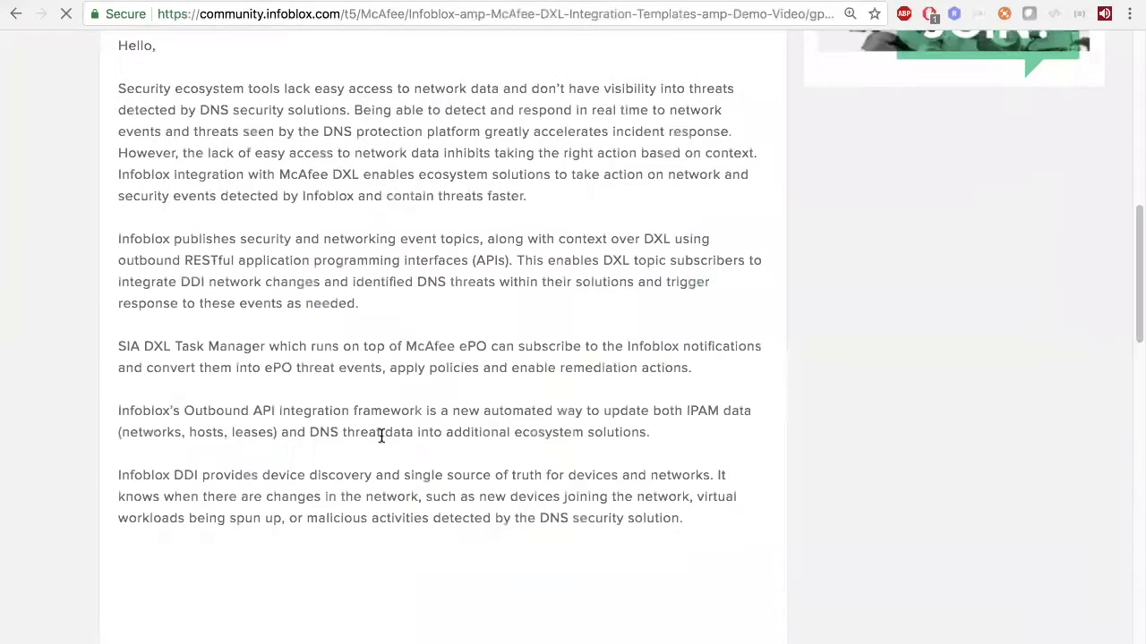
pyautogui.scroll(-3, 322, 385)
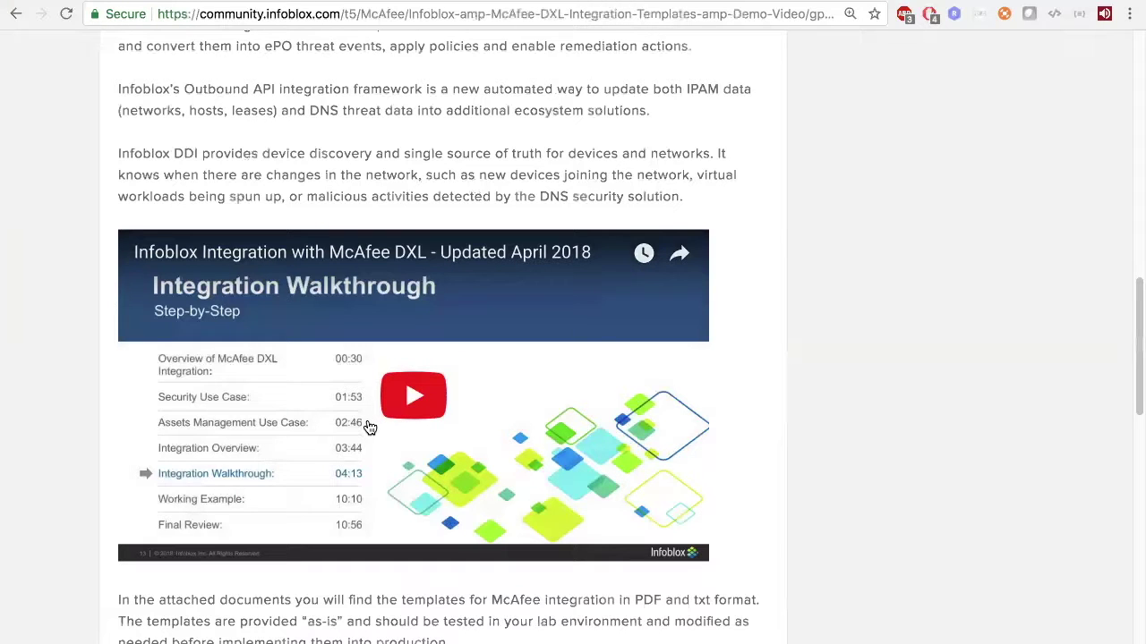
pyautogui.click(363, 424)
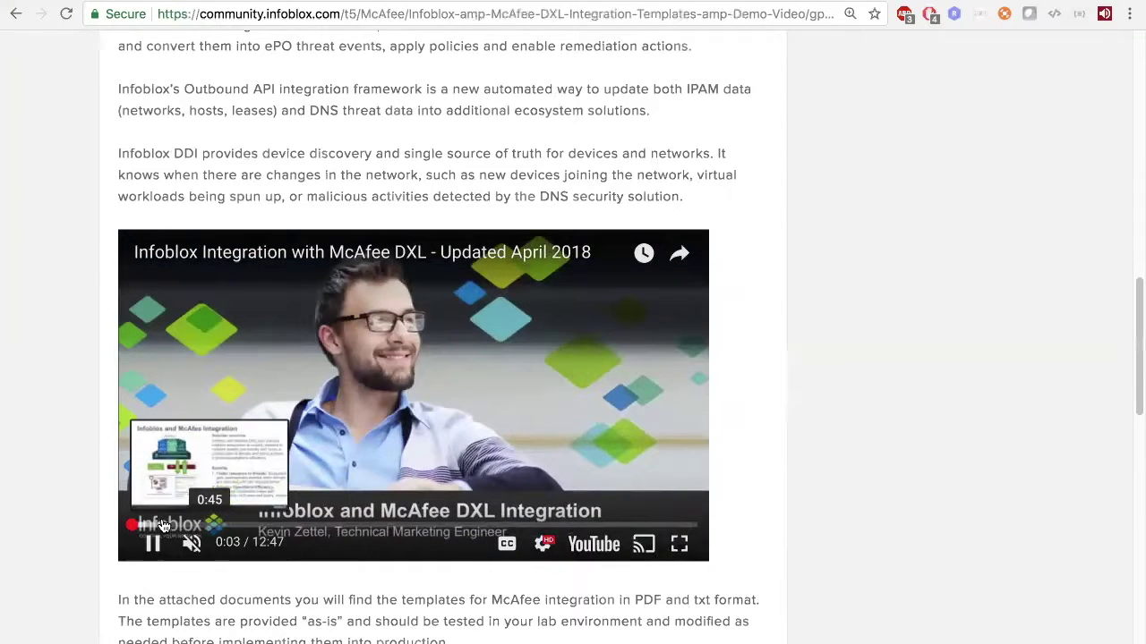
pyautogui.click(164, 527)
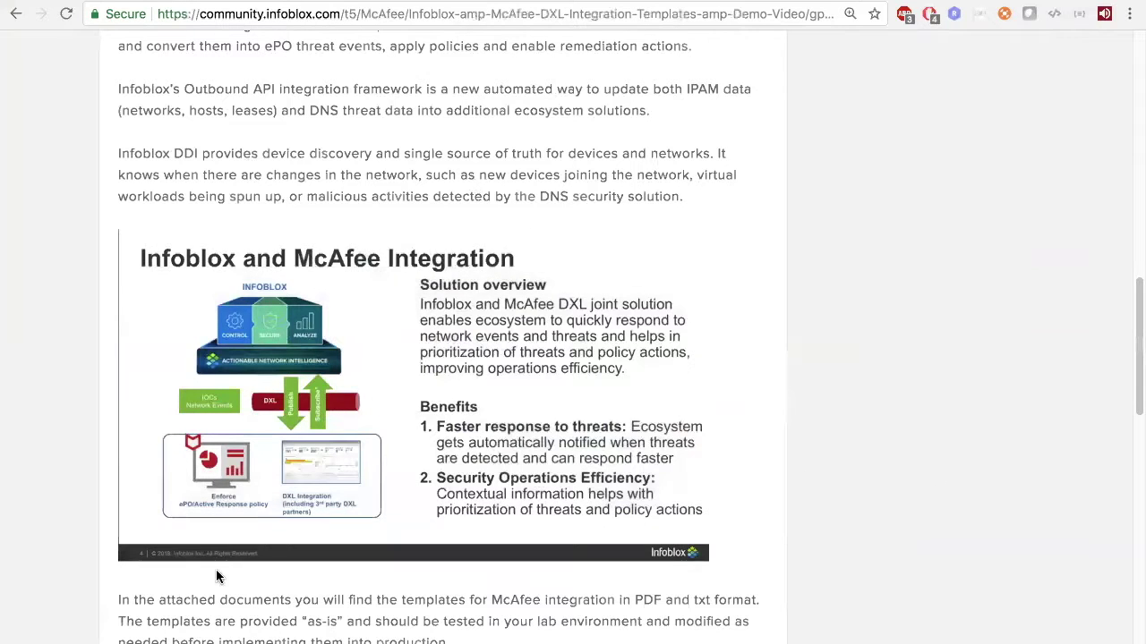
pyautogui.moveTo(201, 529); pyautogui.dragTo(242, 532)
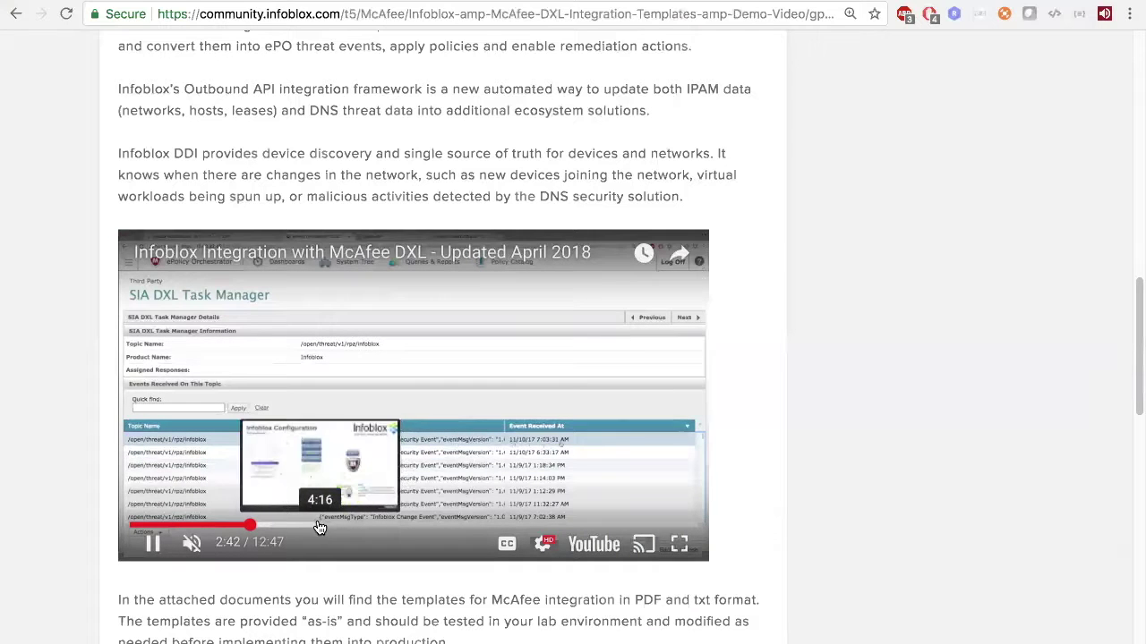
pyautogui.click(318, 527)
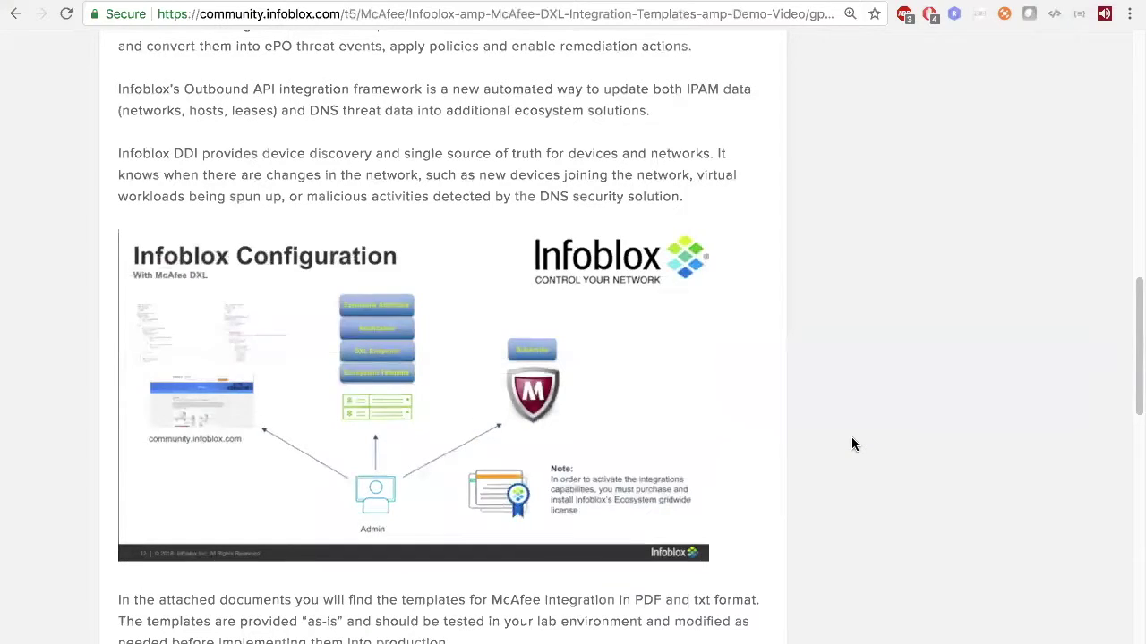
pyautogui.click(420, 430)
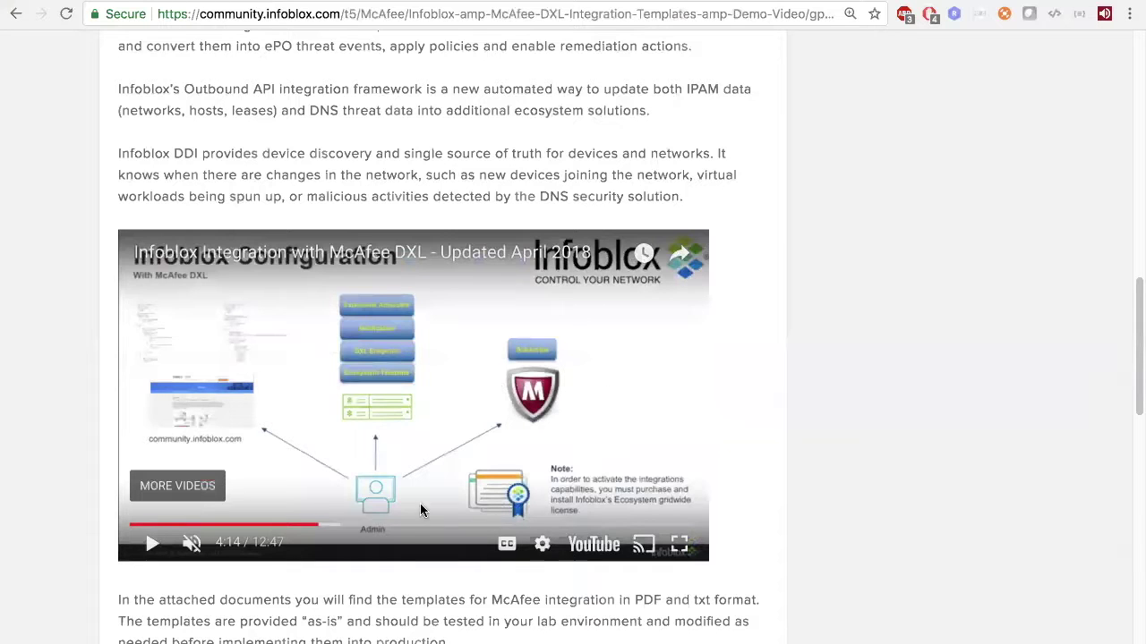
# Skip through the rest of the integration video at 6:28, 11:04 and about 12:21, and stop playback on the review slide
pyautogui.click(365, 526)
pyautogui.moveTo(364, 526); pyautogui.dragTo(419, 530)
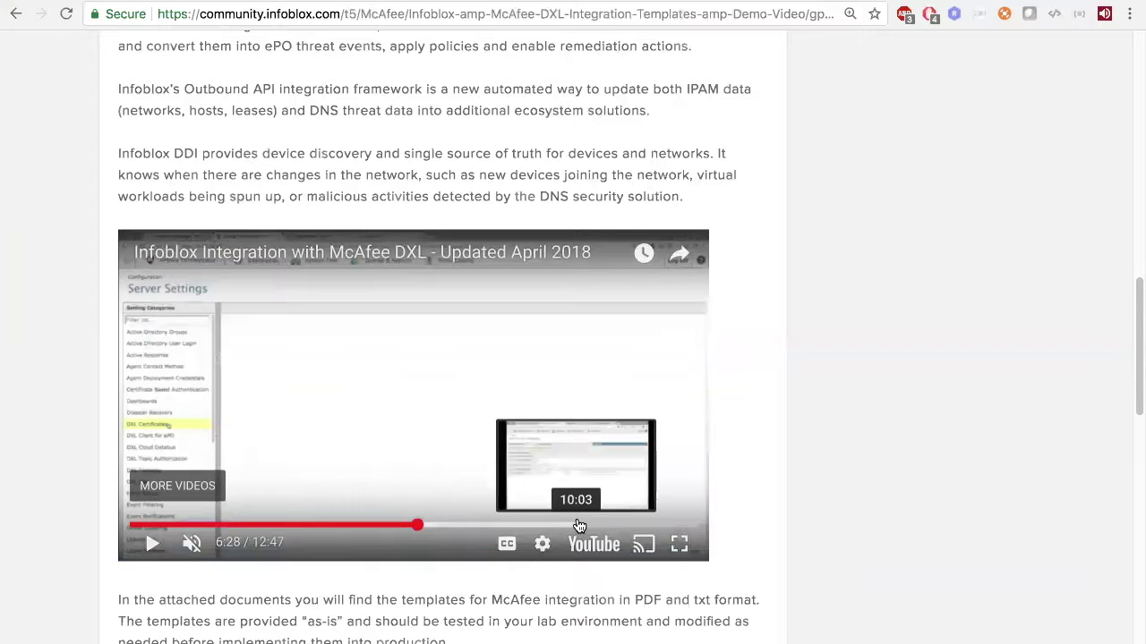
pyautogui.click(622, 526)
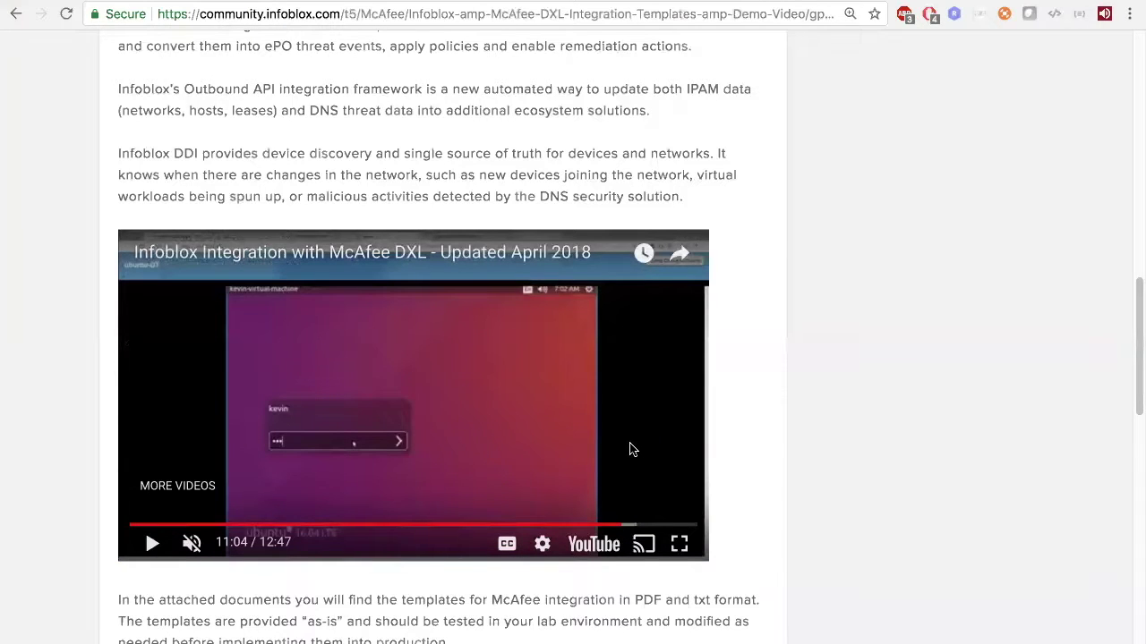
pyautogui.click(479, 437)
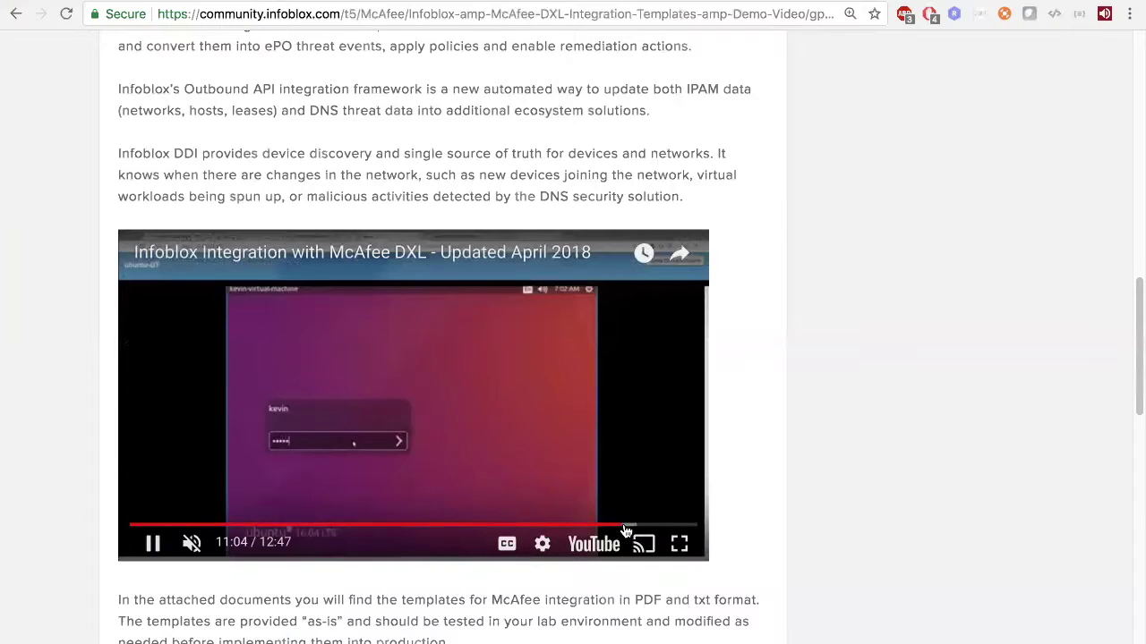
pyautogui.click(676, 528)
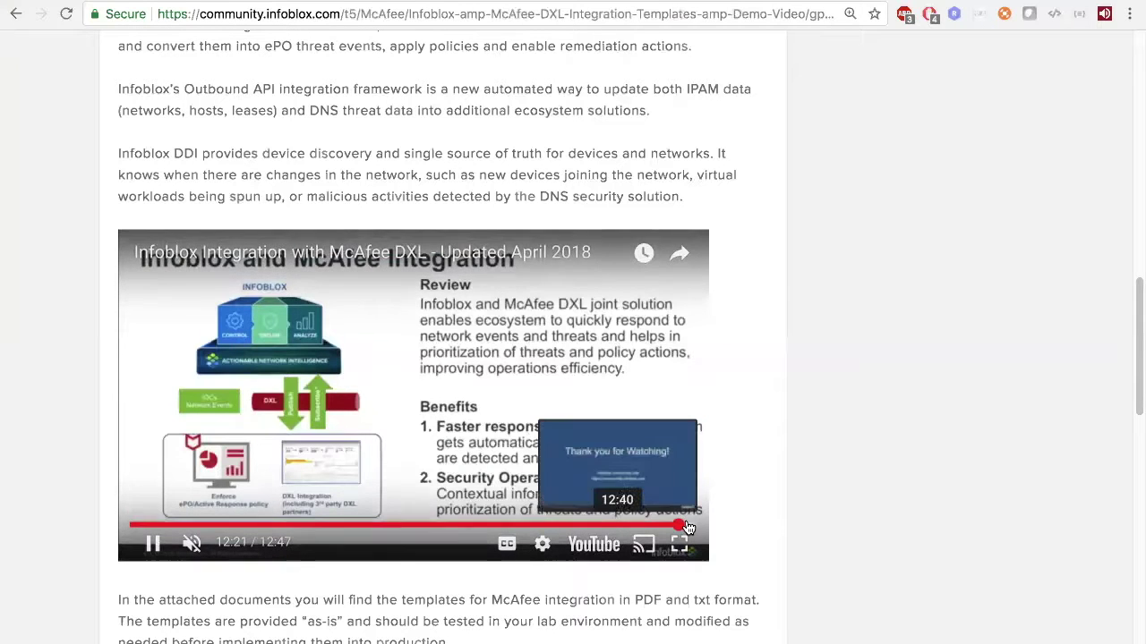
pyautogui.click(481, 374)
# Return to the Experts Corner page and review its advisory boards, partner integration list and the discussion categories
pyautogui.scroll(3, 833, 382)
pyautogui.scroll(10, 486, 273)
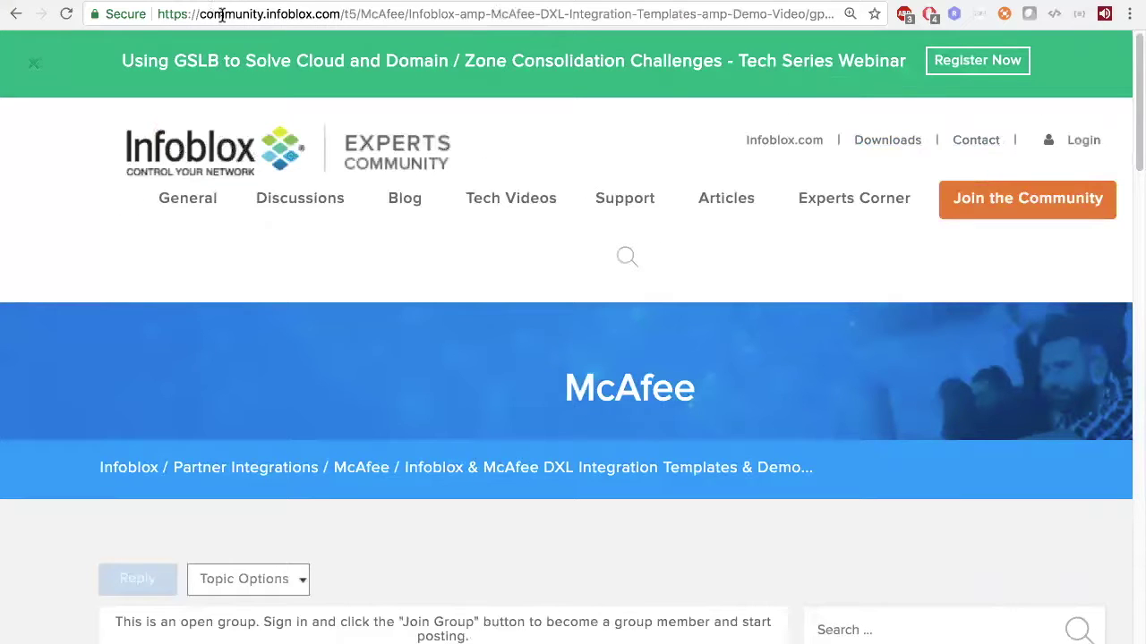
pyautogui.click(869, 200)
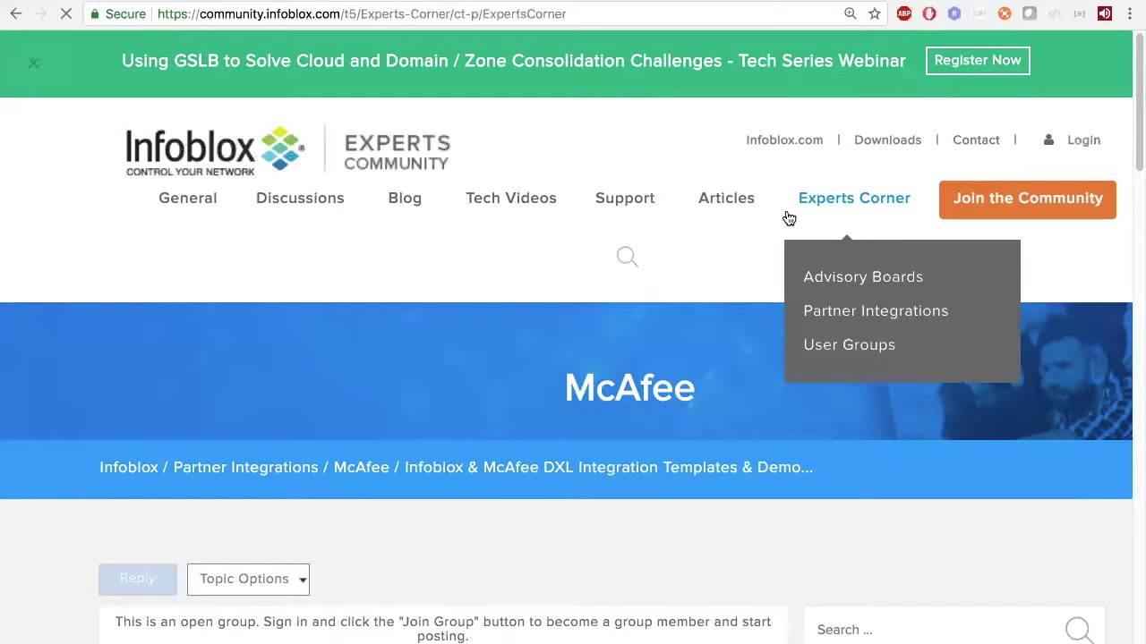
pyautogui.scroll(-10, 582, 419)
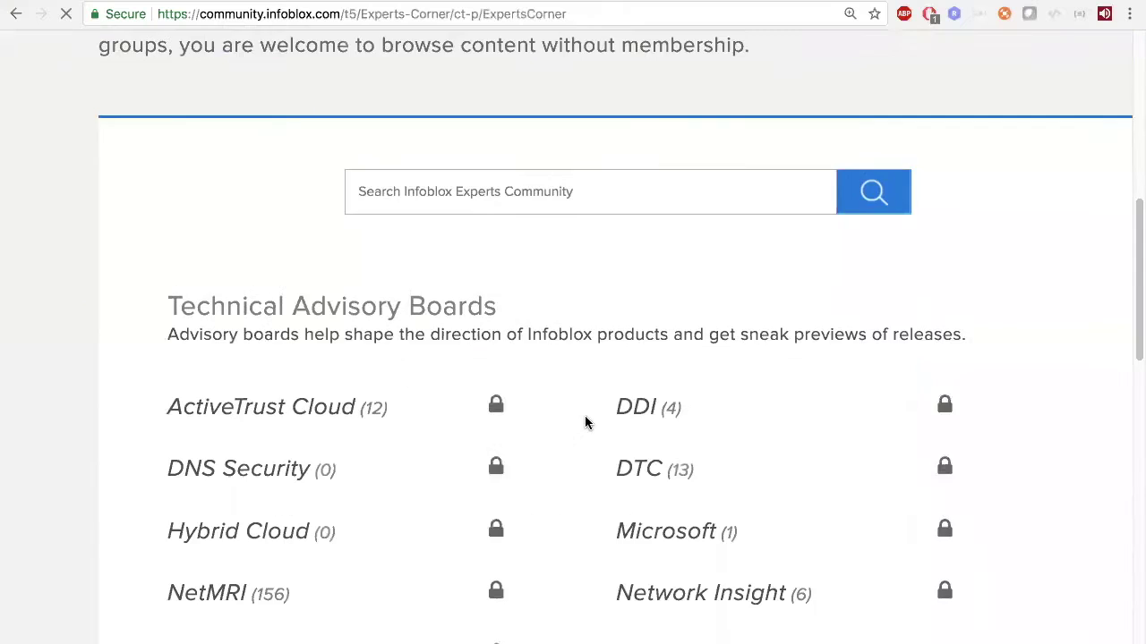
pyautogui.scroll(-5, 570, 433)
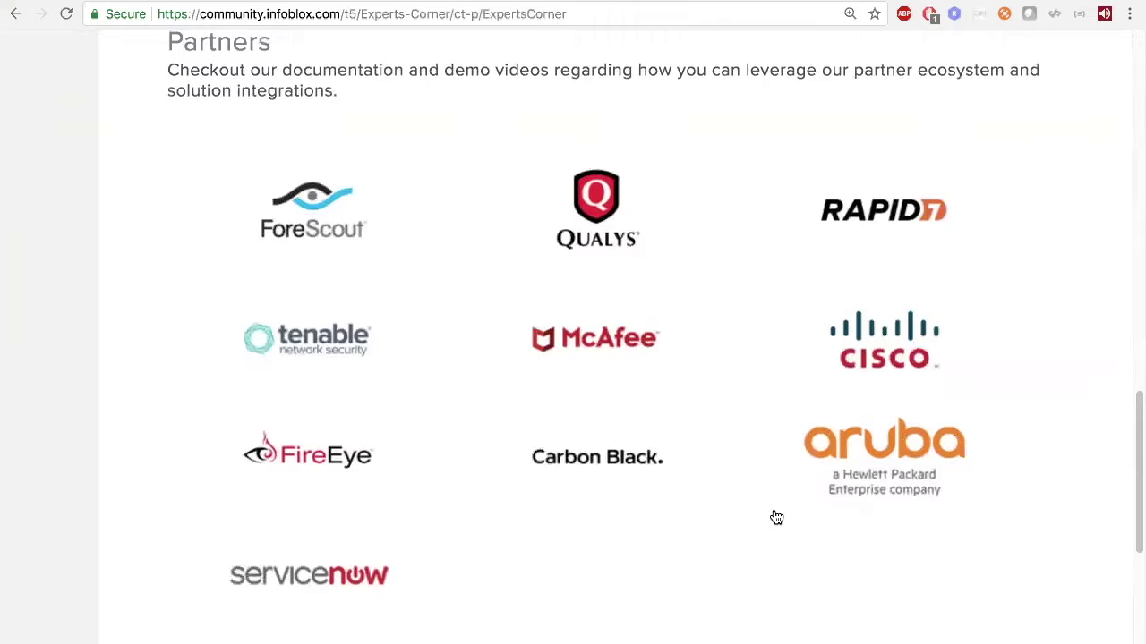
pyautogui.scroll(-2, 776, 517)
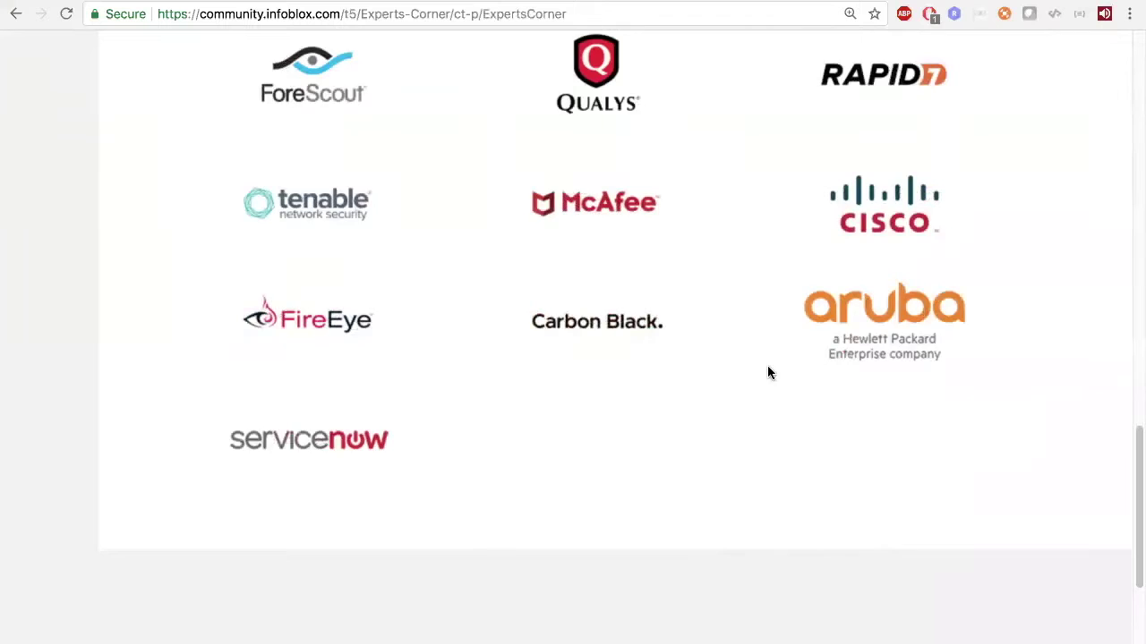
pyautogui.scroll(2, 768, 373)
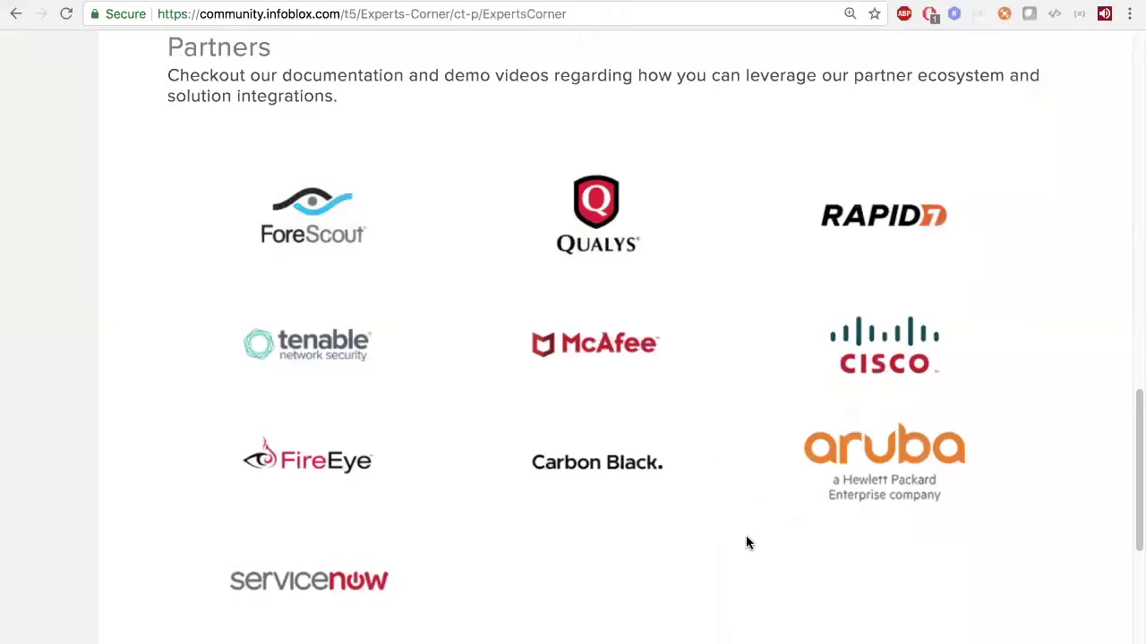
pyautogui.scroll(4, 747, 542)
pyautogui.scroll(10, 683, 457)
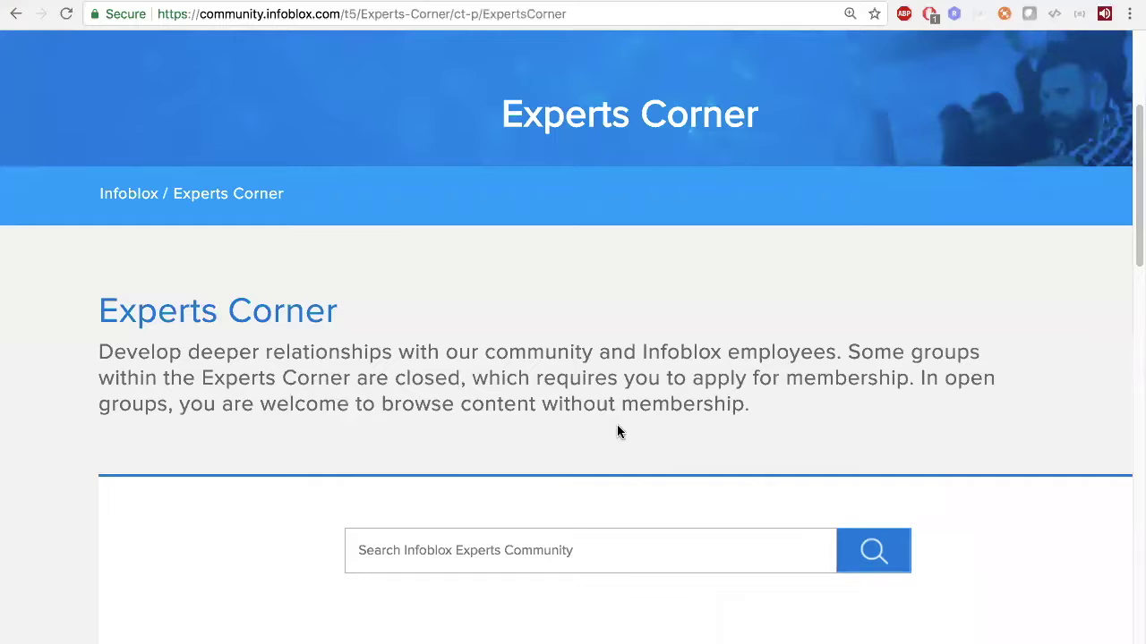
pyautogui.scroll(4, 357, 286)
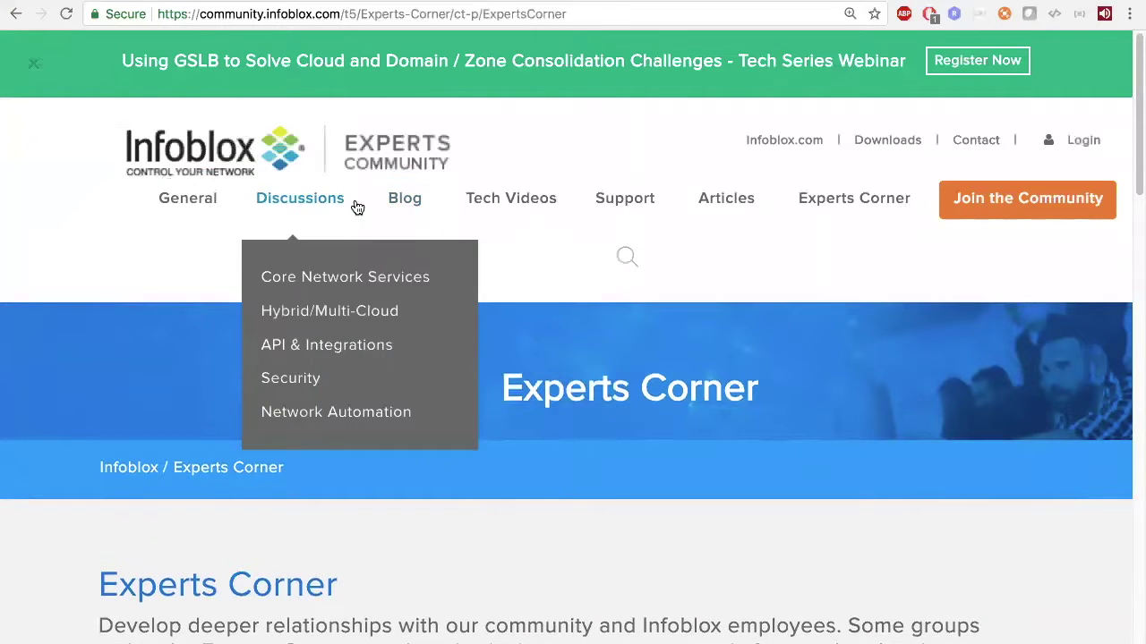
pyautogui.moveTo(279, 205)
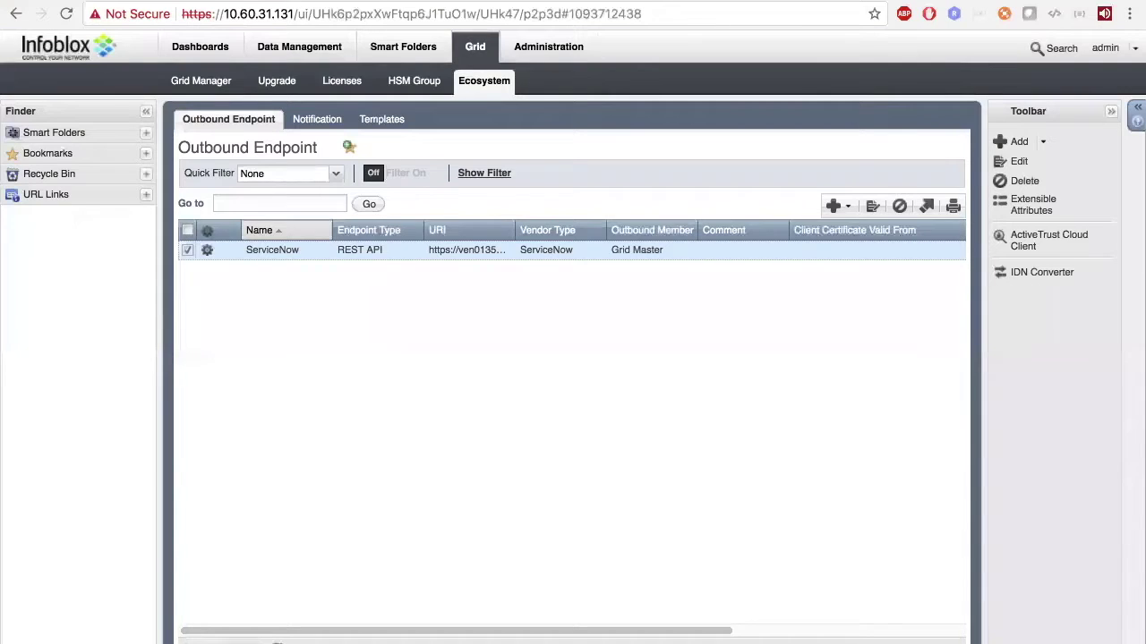
# Switch to the Infoblox Grid Manager, open the grid-wide licenses and widen the Feature column to read the full names
pyautogui.click(184, 47)
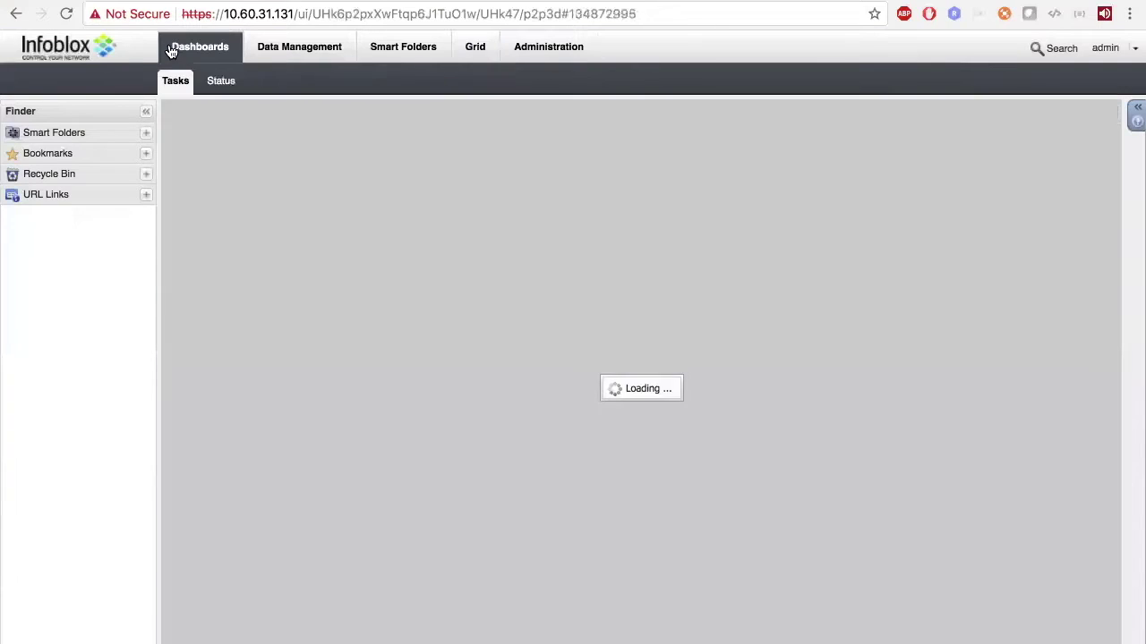
pyautogui.click(481, 50)
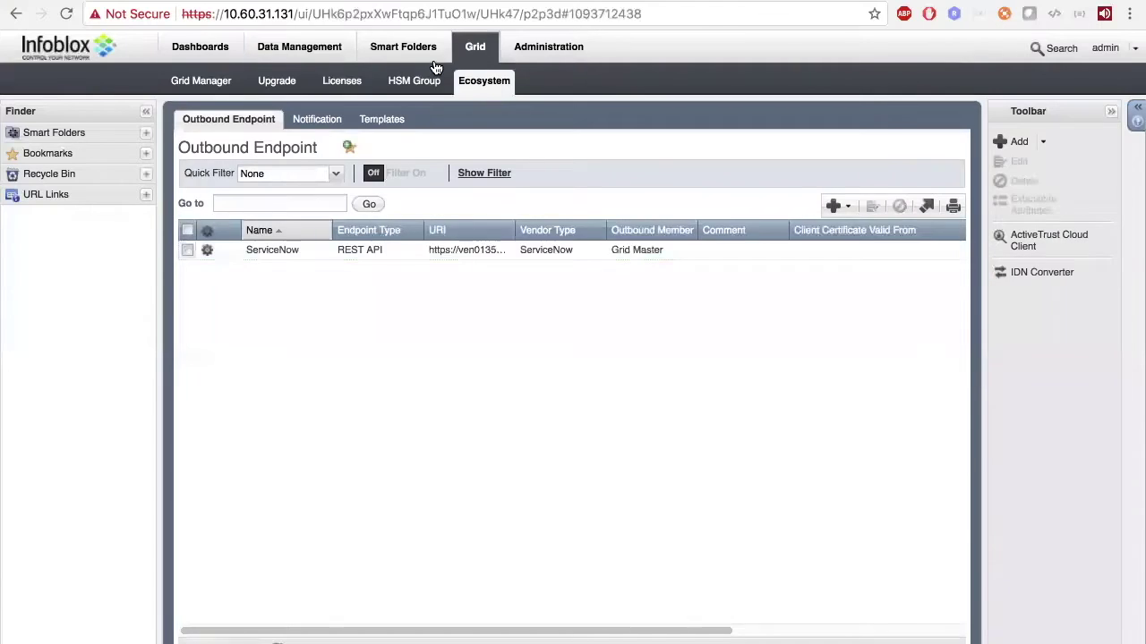
pyautogui.click(344, 81)
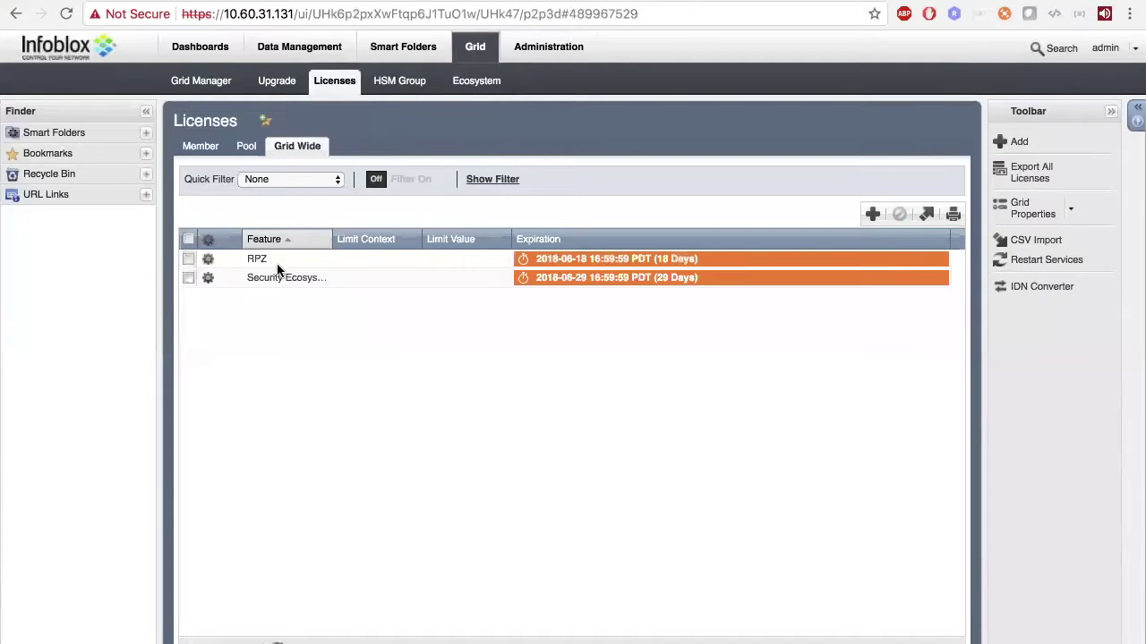
pyautogui.moveTo(332, 239); pyautogui.dragTo(391, 245)
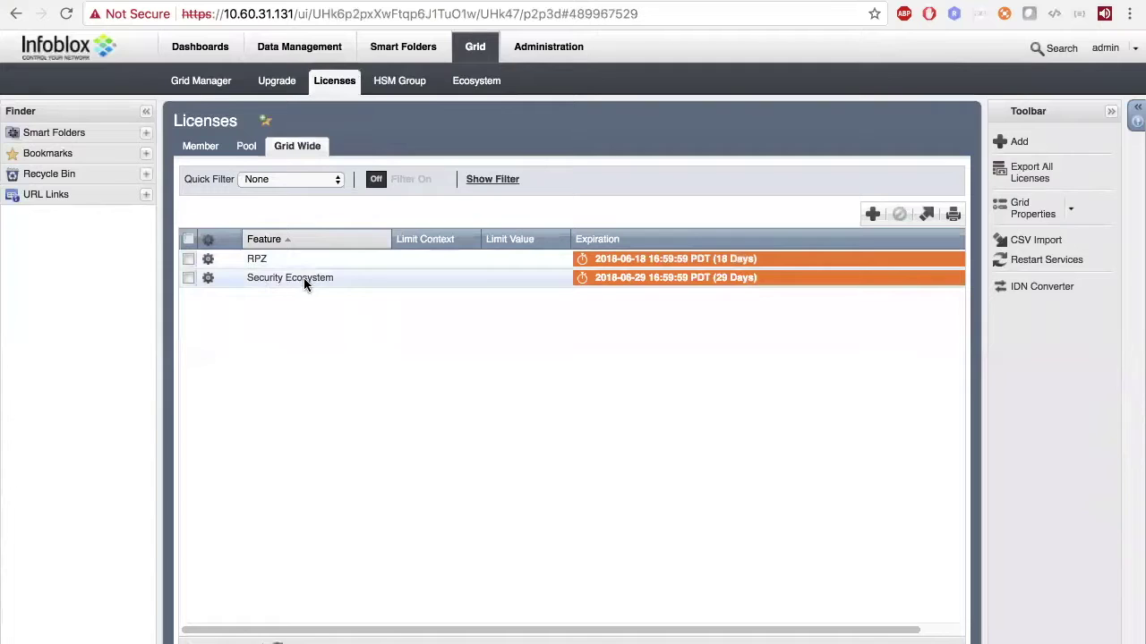
# Open the list of Ecosystem templates in the grid, checking back on the community's Experts Corner page
pyautogui.click(478, 82)
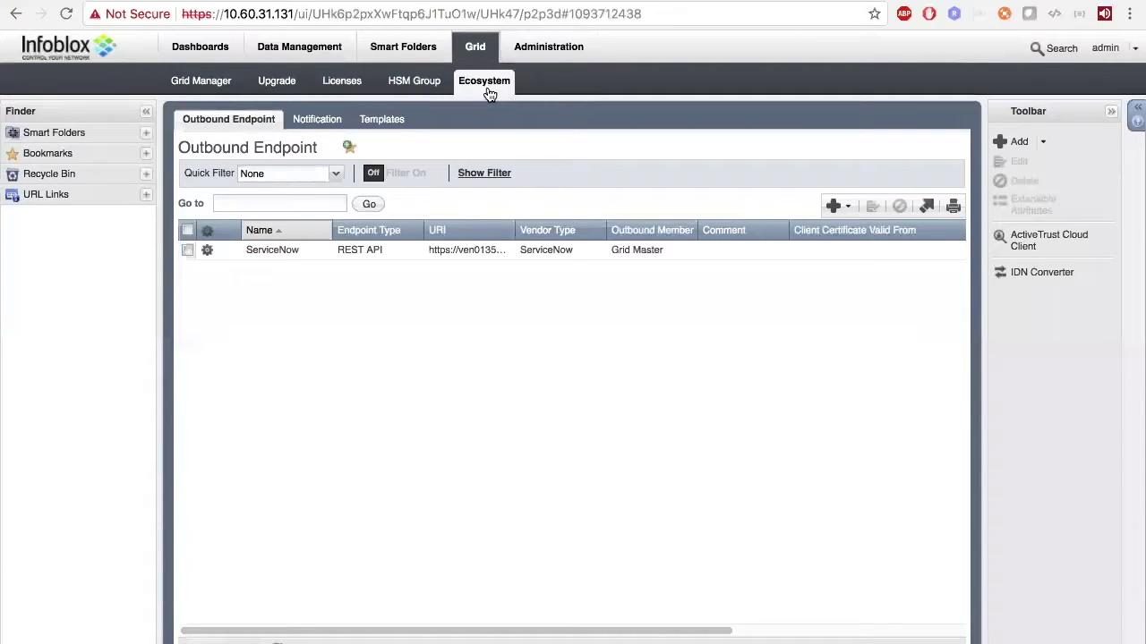
pyautogui.click(375, 122)
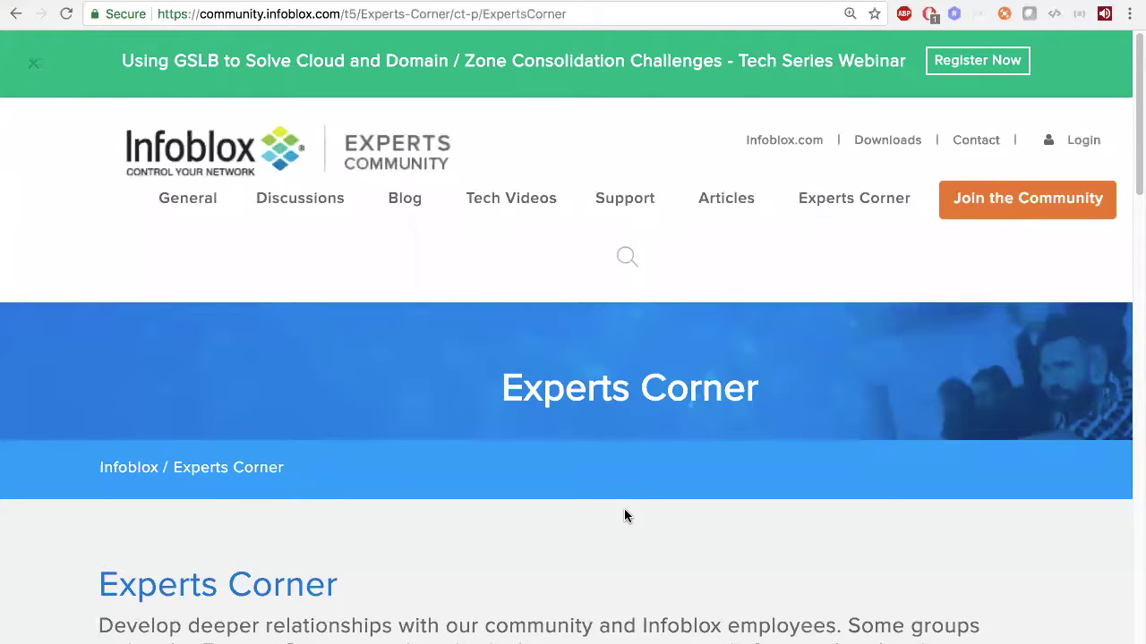
pyautogui.scroll(-10, 624, 514)
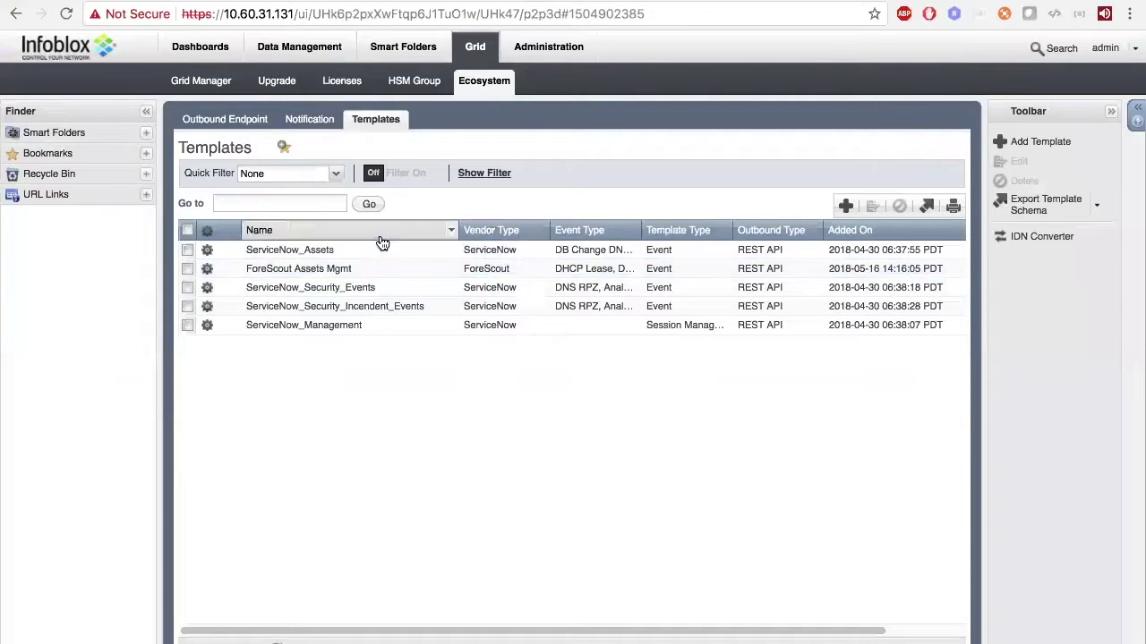
# Look at how a template file is chosen for upload to the Ecosystem templates, and cancel without adding one
pyautogui.click(843, 205)
pyautogui.click(461, 313)
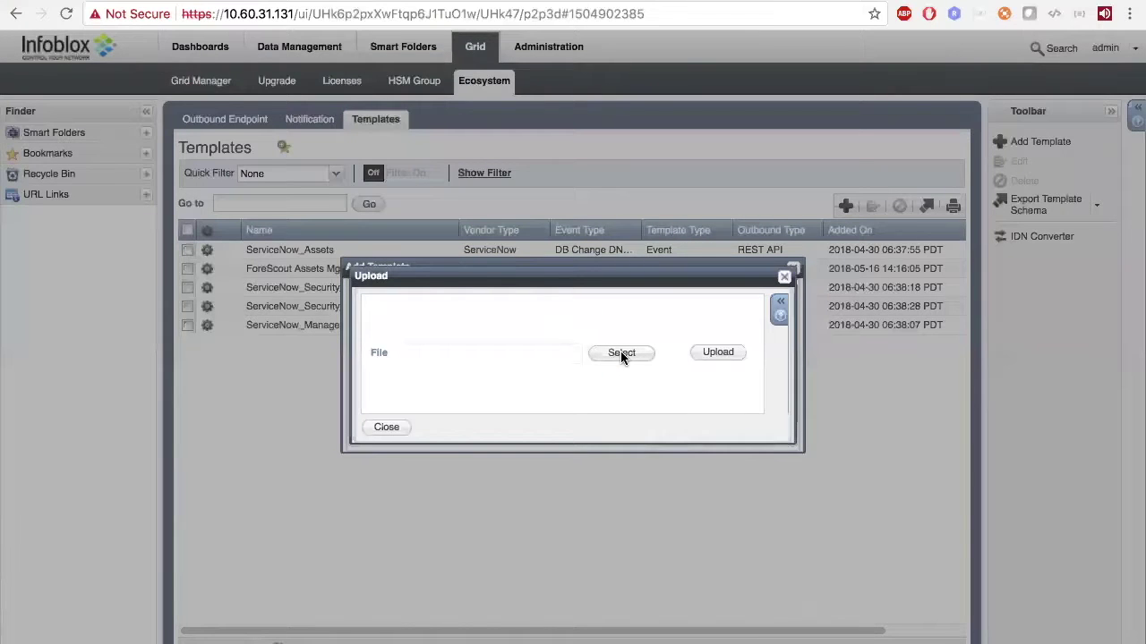
pyautogui.click(651, 355)
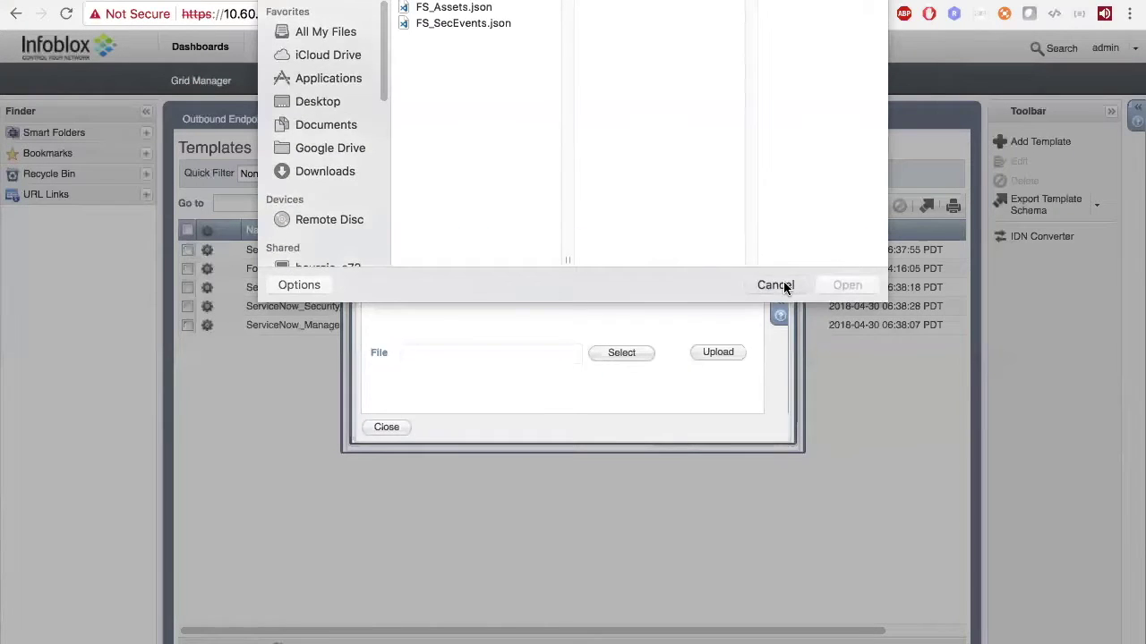
pyautogui.click(783, 281)
pyautogui.click(783, 281)
pyautogui.click(791, 268)
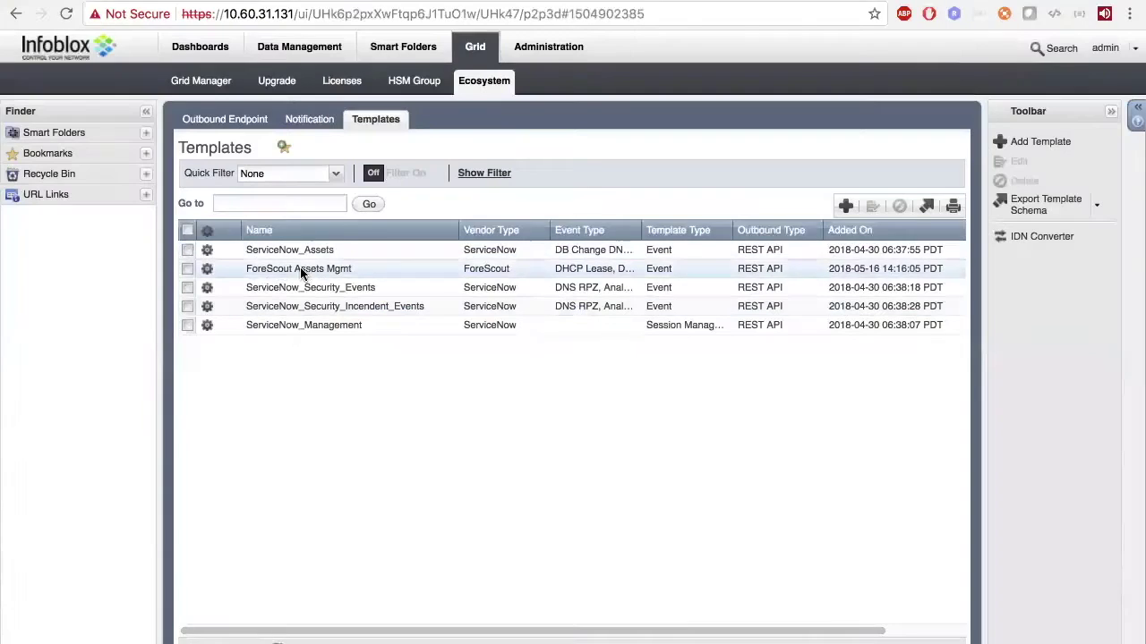
# Open the ServiceNow outbound endpoint for editing and review its general settings, including the URI, credentials and certificate validation
pyautogui.click(210, 118)
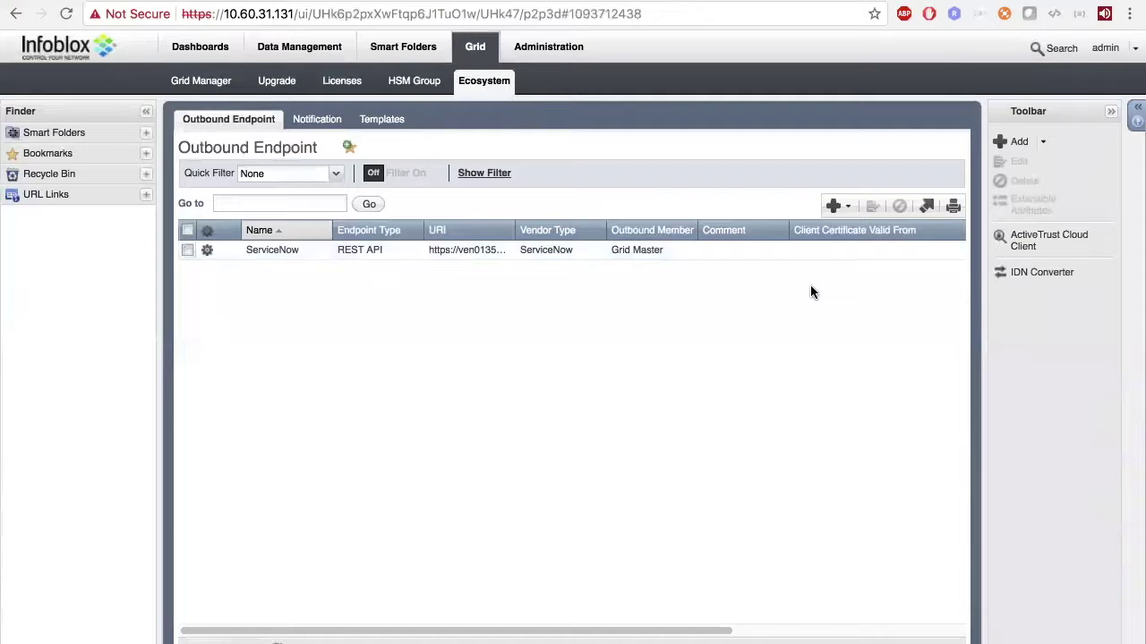
pyautogui.click(207, 250)
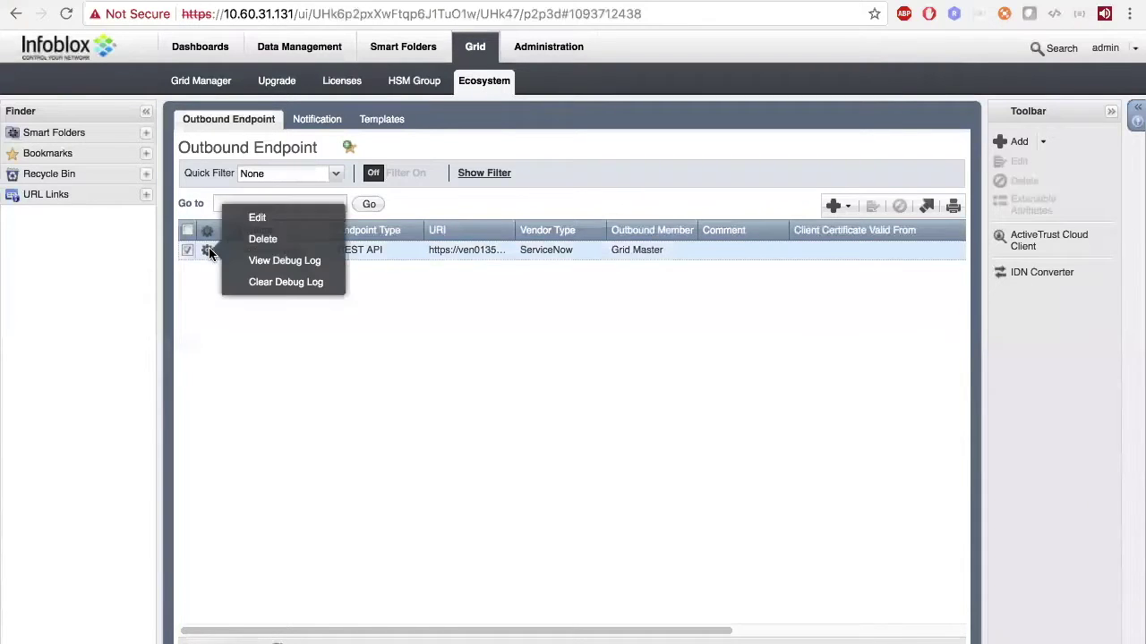
pyautogui.click(260, 219)
pyautogui.tripleClick(593, 197)
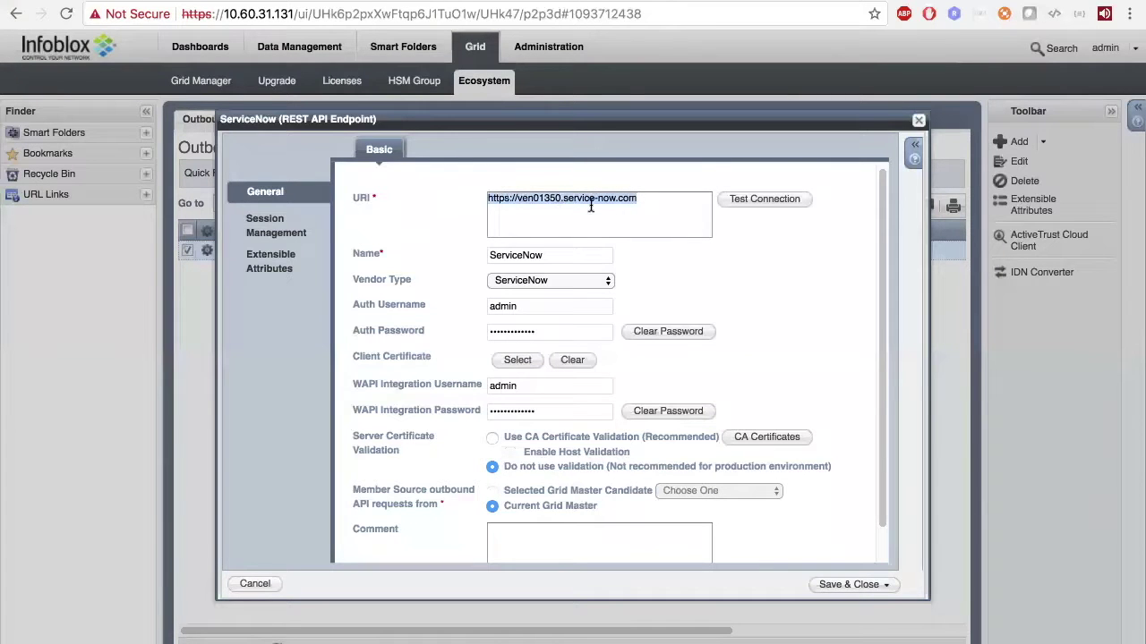
pyautogui.click(636, 198)
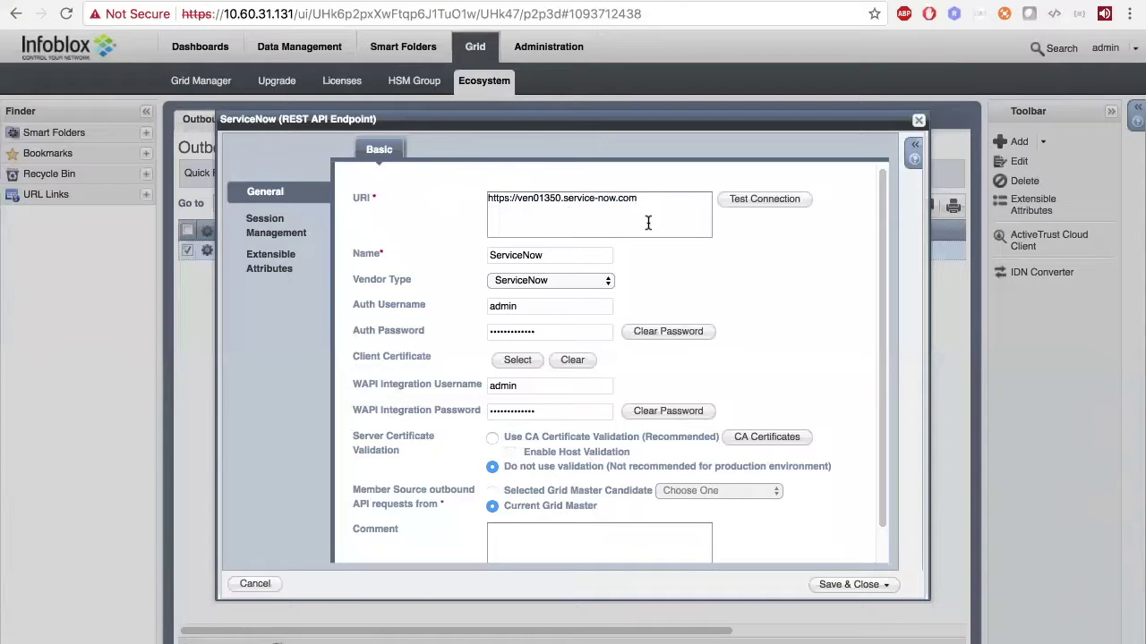
pyautogui.moveTo(489, 197); pyautogui.dragTo(562, 196)
pyautogui.click(605, 211)
pyautogui.click(526, 307)
pyautogui.scroll(-1, 568, 504)
pyautogui.scroll(-1, 579, 502)
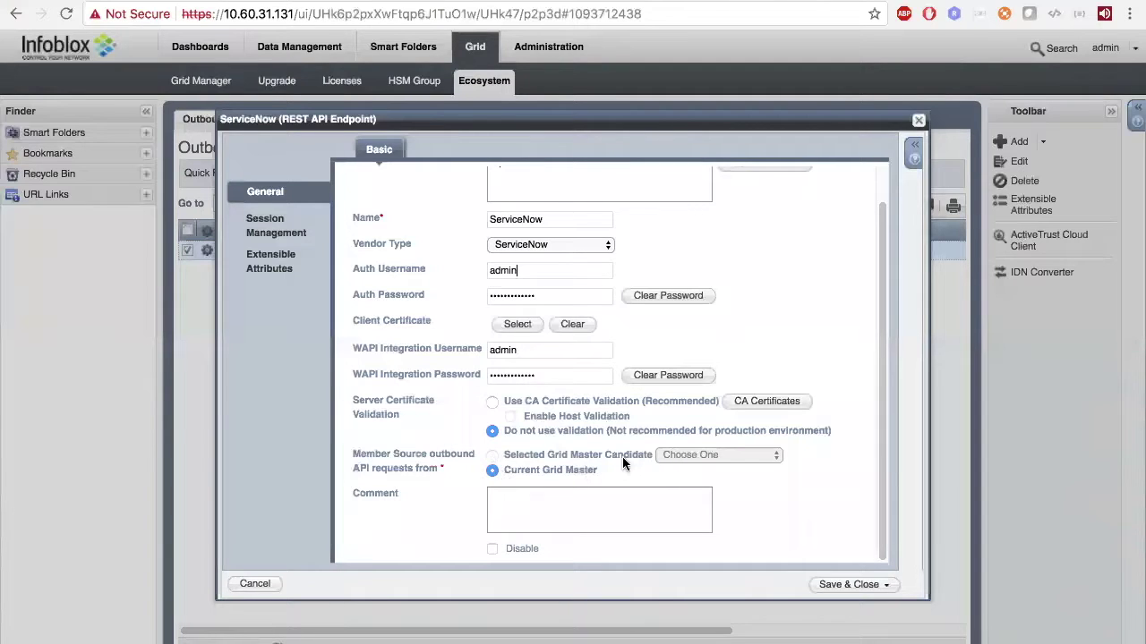
# Try the Info log level in the ServiceNow endpoint's session management settings and set it back to Debug
pyautogui.click(260, 224)
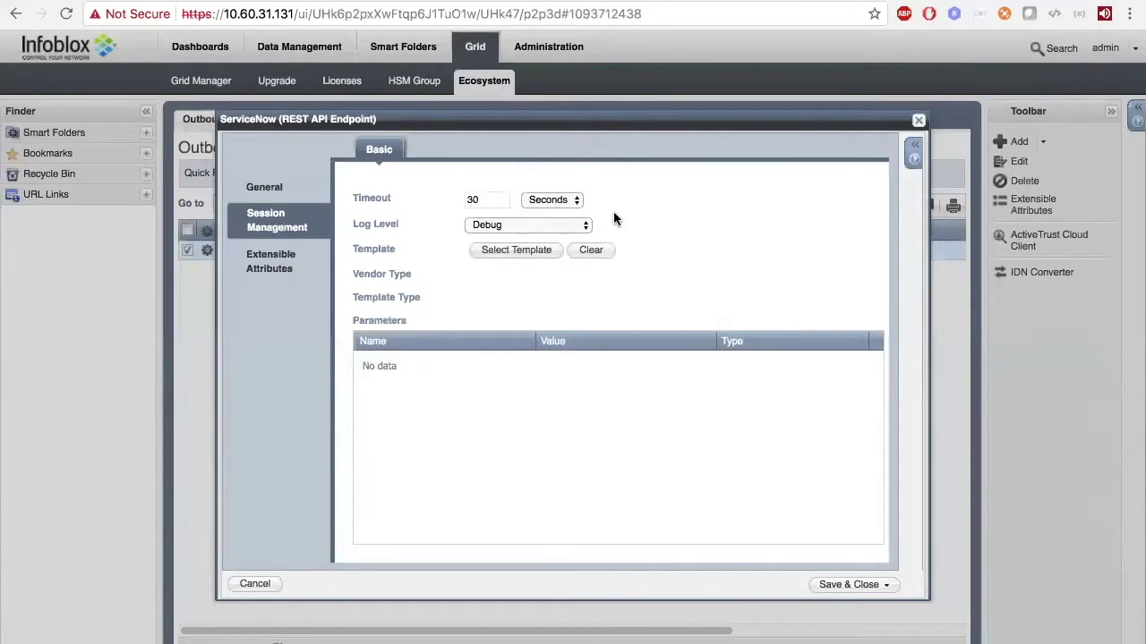
pyautogui.click(554, 224)
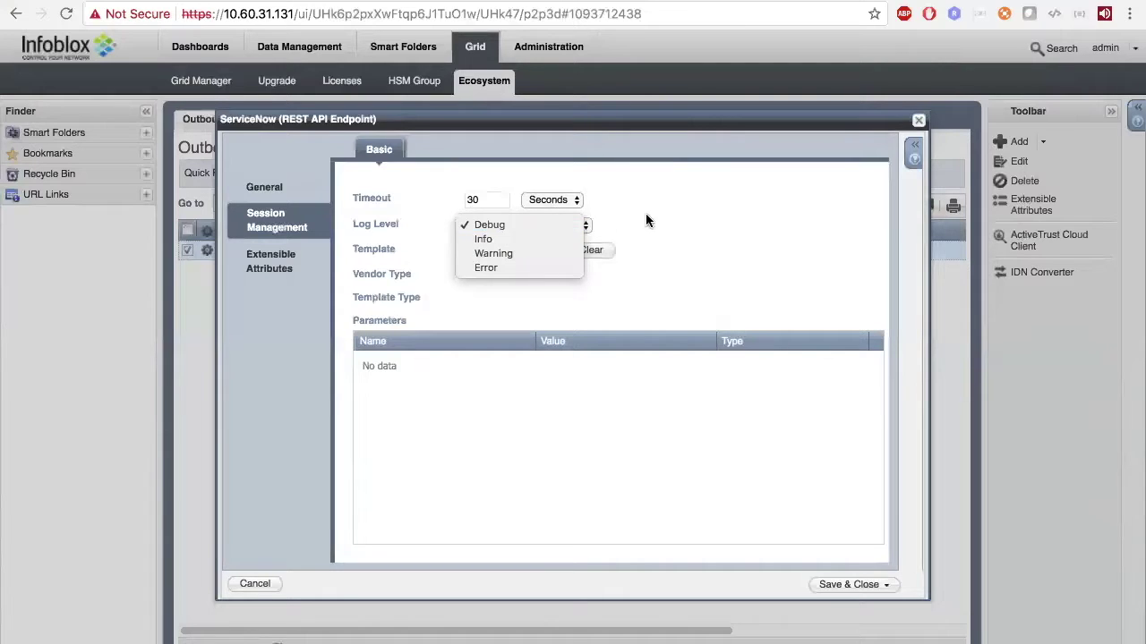
pyautogui.click(502, 226)
pyautogui.click(543, 225)
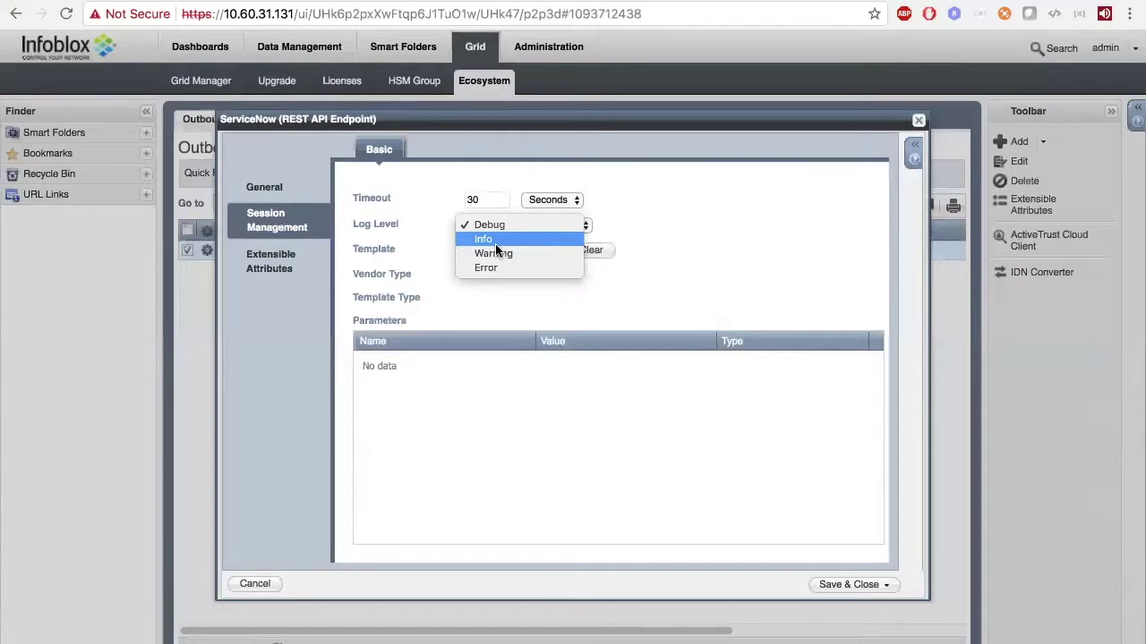
pyautogui.click(508, 240)
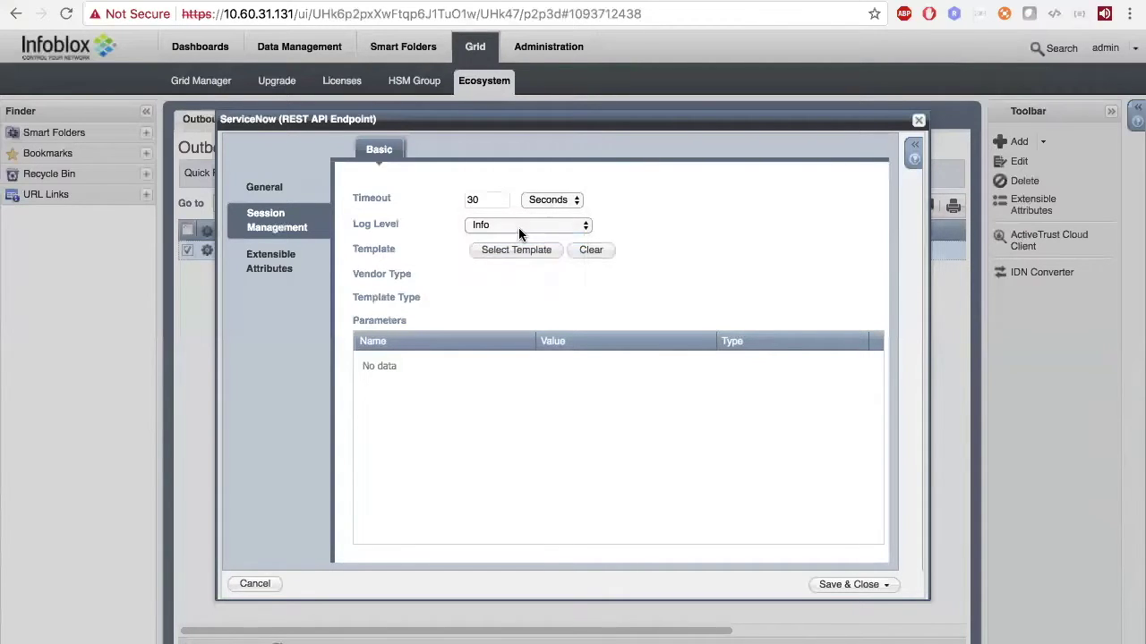
pyautogui.click(518, 225)
pyautogui.click(488, 212)
# Try assigning and clearing the ServiceNow_Management session template, and close the endpoint without saving after viewing its extensible attributes
pyautogui.click(527, 253)
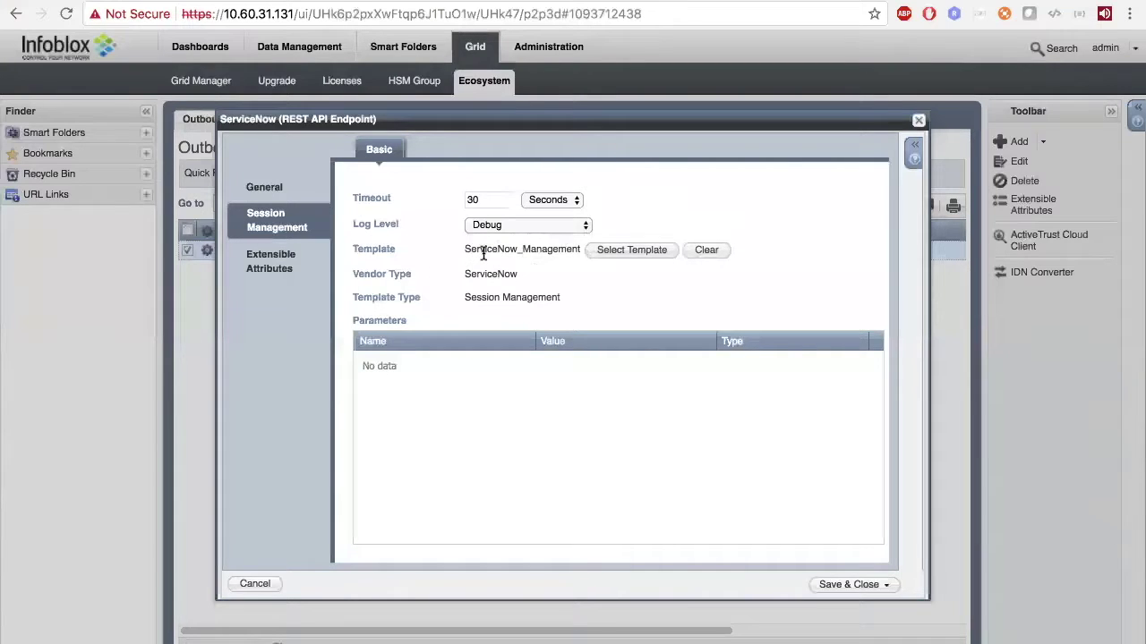
pyautogui.doubleClick(466, 250)
pyautogui.click(503, 250)
pyautogui.click(704, 250)
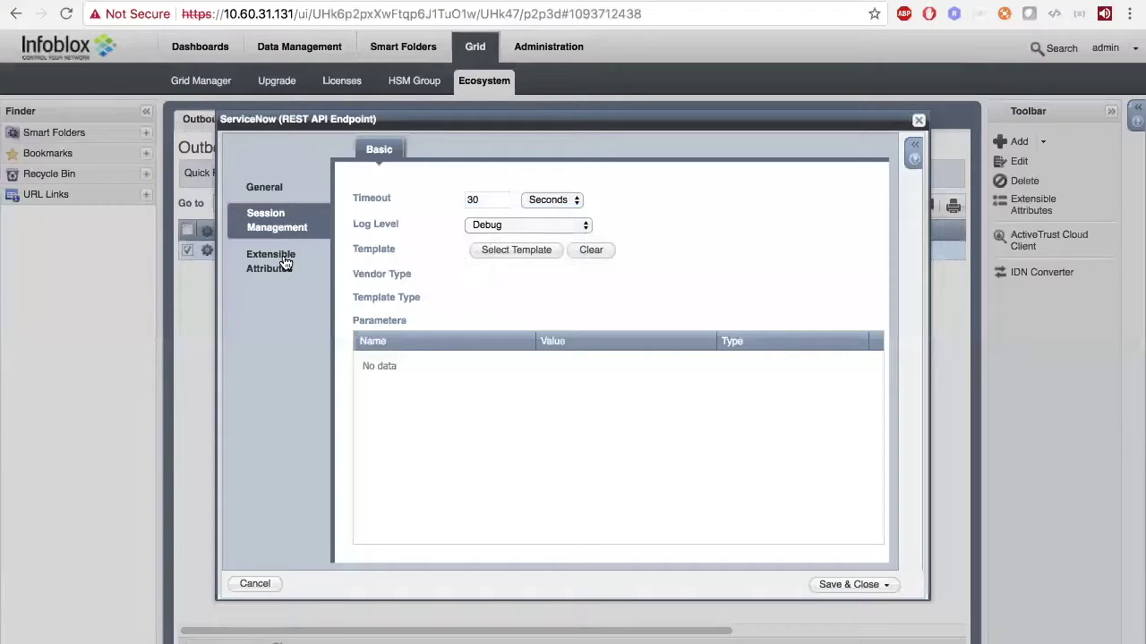
pyautogui.click(519, 251)
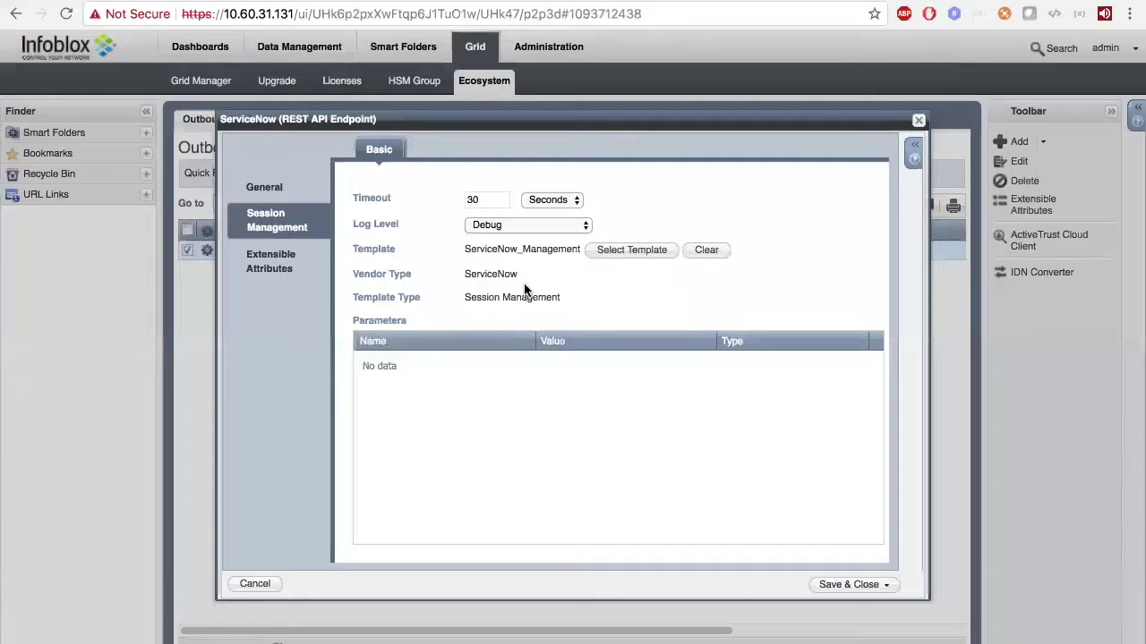
pyautogui.click(707, 252)
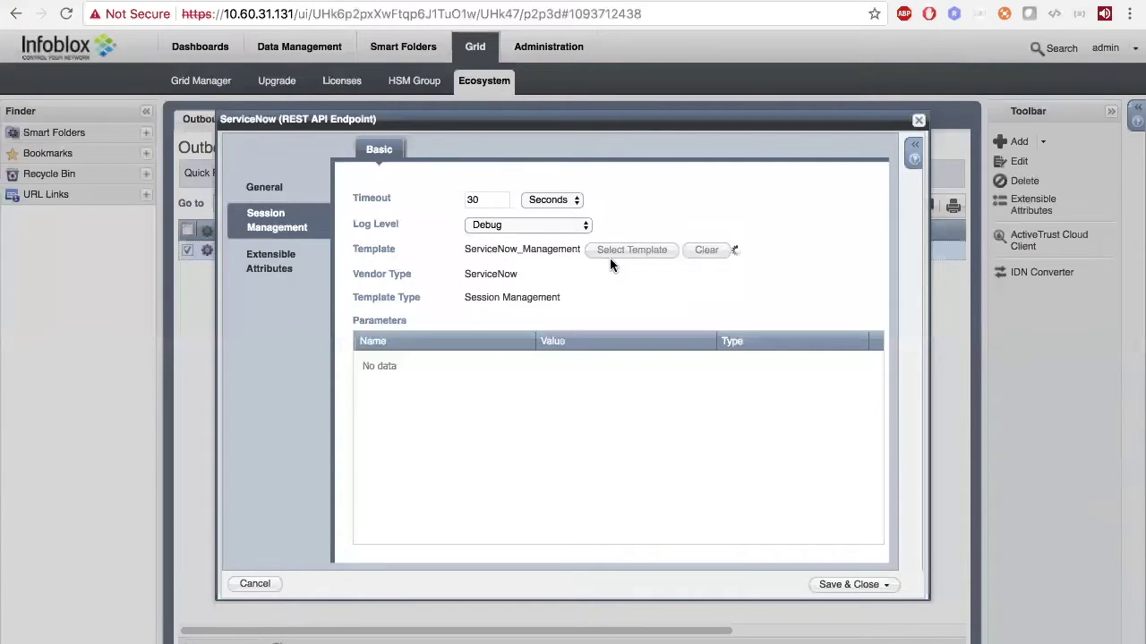
pyautogui.click(280, 261)
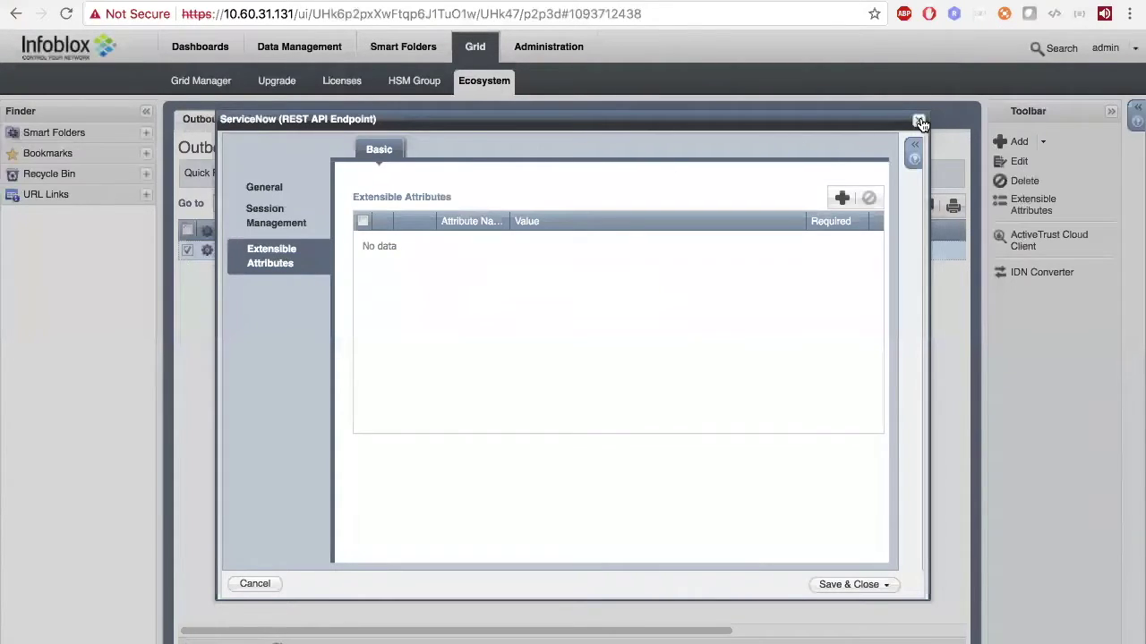
pyautogui.click(918, 120)
# Check the target endpoint of the RPZ_SIR Event notification, close it and return to the outbound endpoint list
pyautogui.click(317, 123)
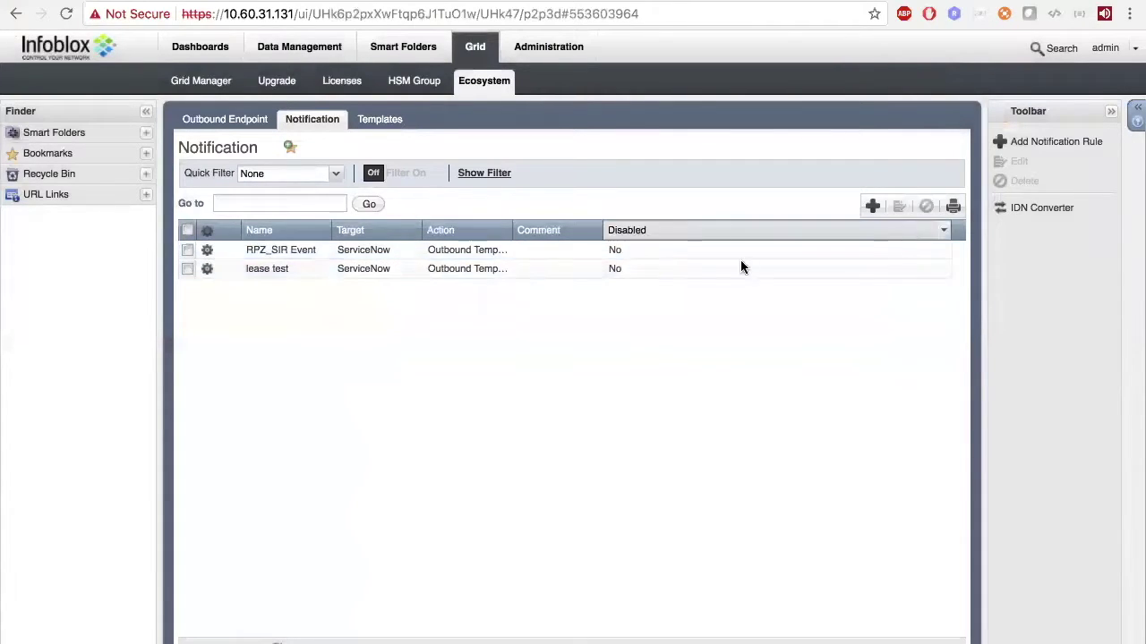
pyautogui.click(207, 251)
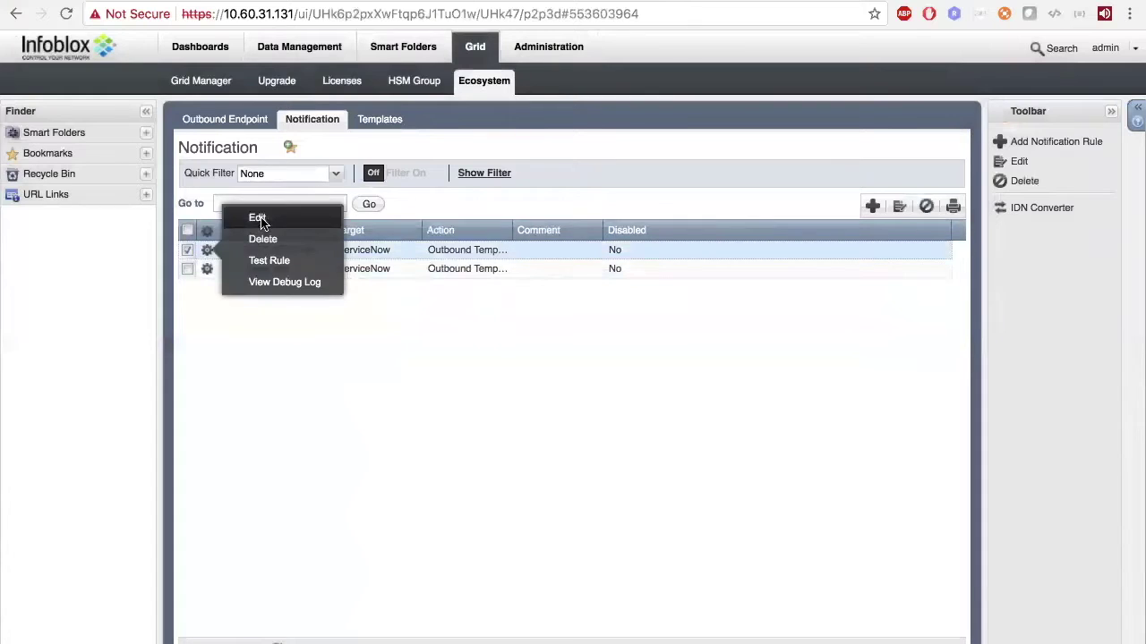
pyautogui.click(258, 218)
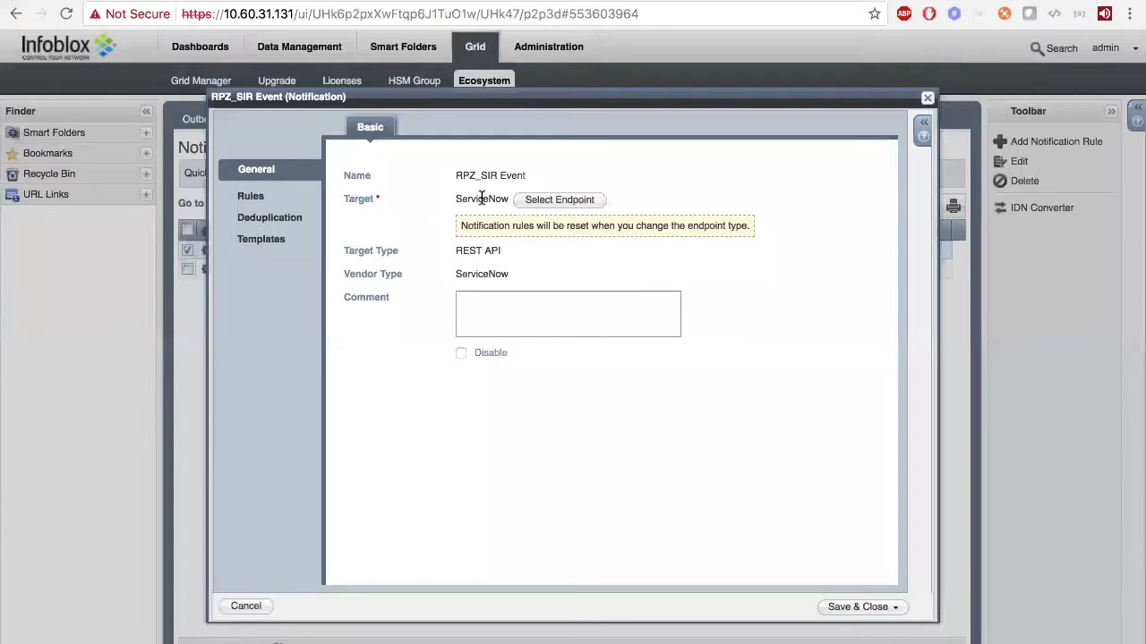
pyautogui.click(927, 98)
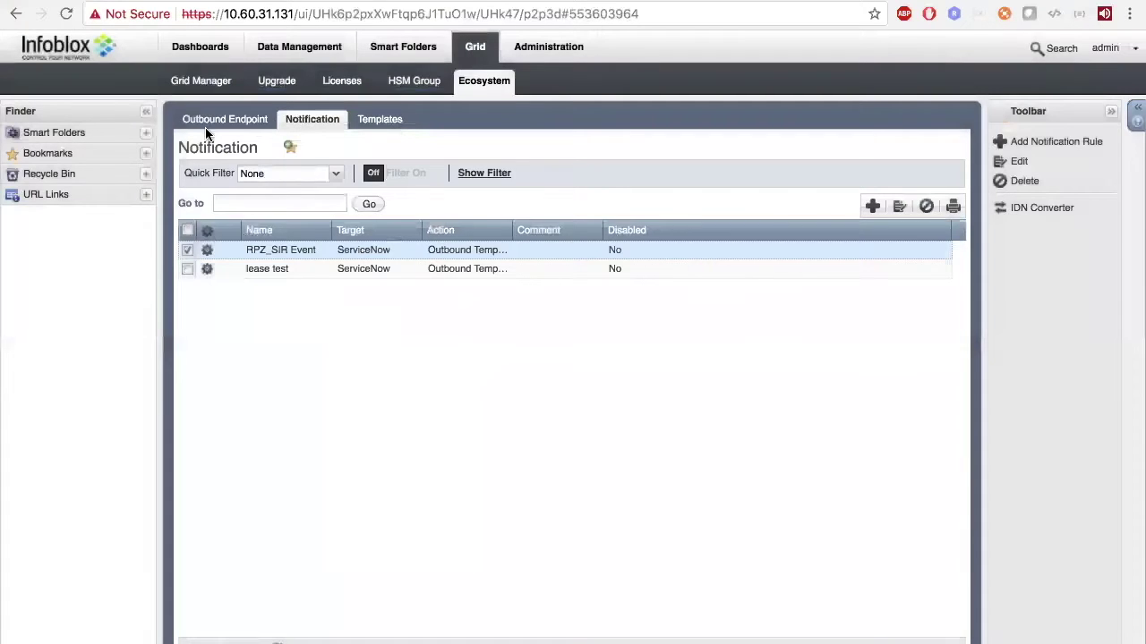
pyautogui.click(213, 126)
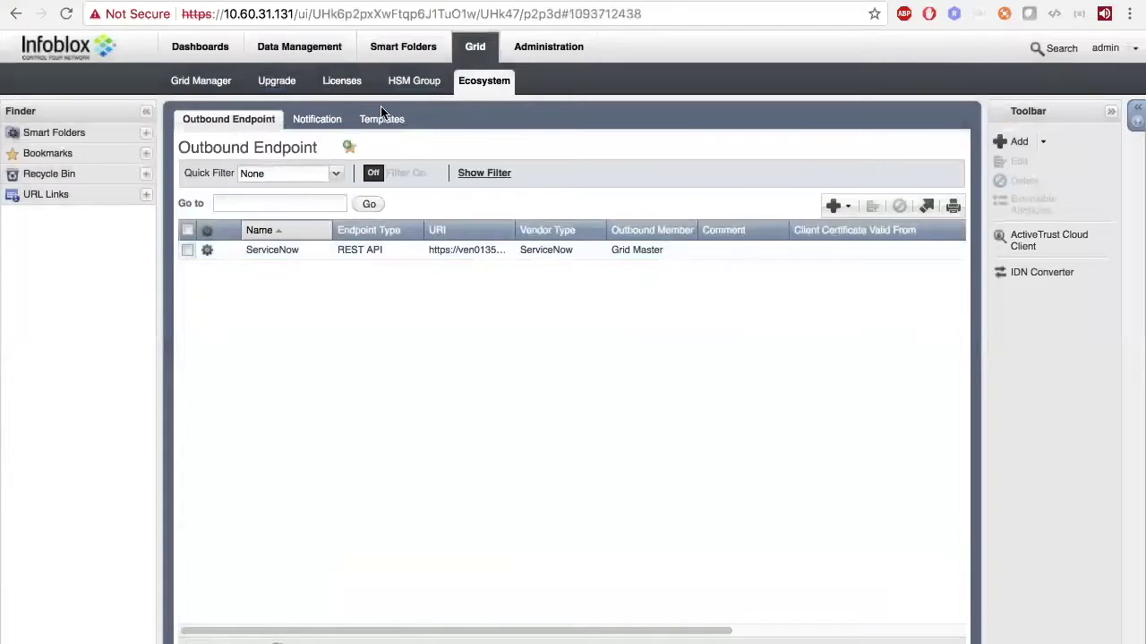
# Reopen the RPZ_SIR Event notification and examine the event types available for its rules
pyautogui.click(317, 119)
pyautogui.click(207, 248)
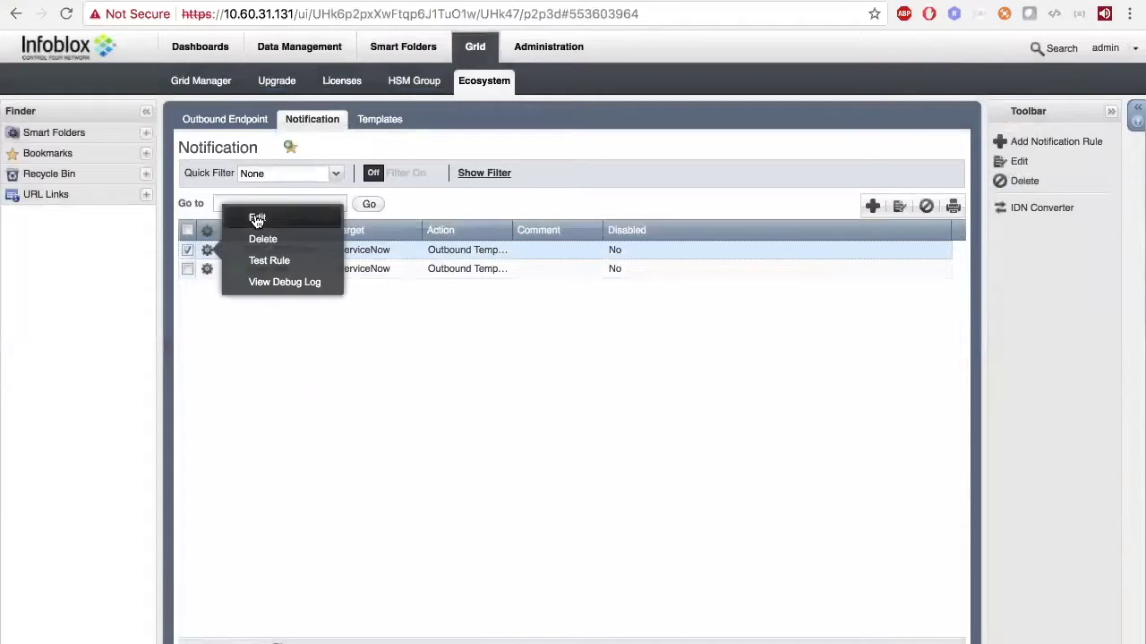
pyautogui.click(260, 221)
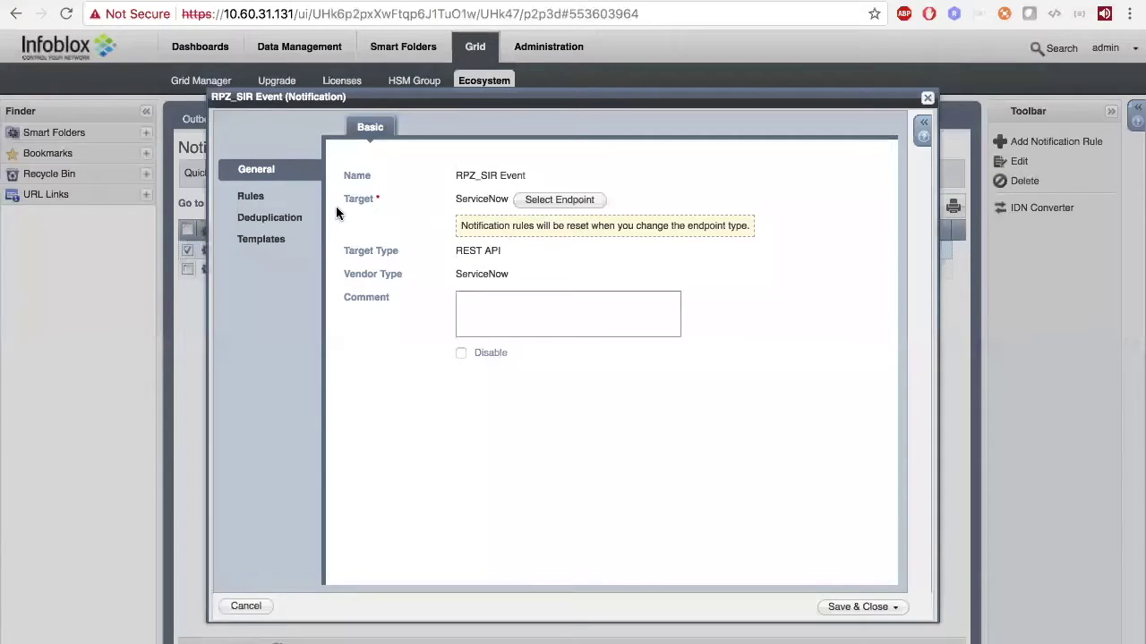
pyautogui.click(253, 197)
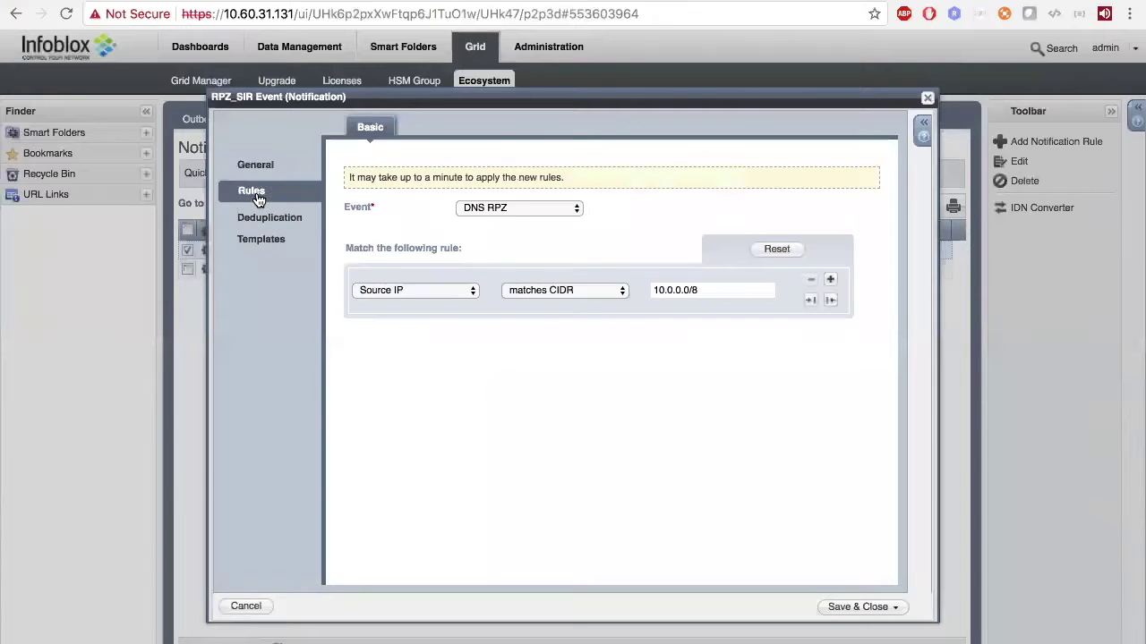
pyautogui.click(527, 208)
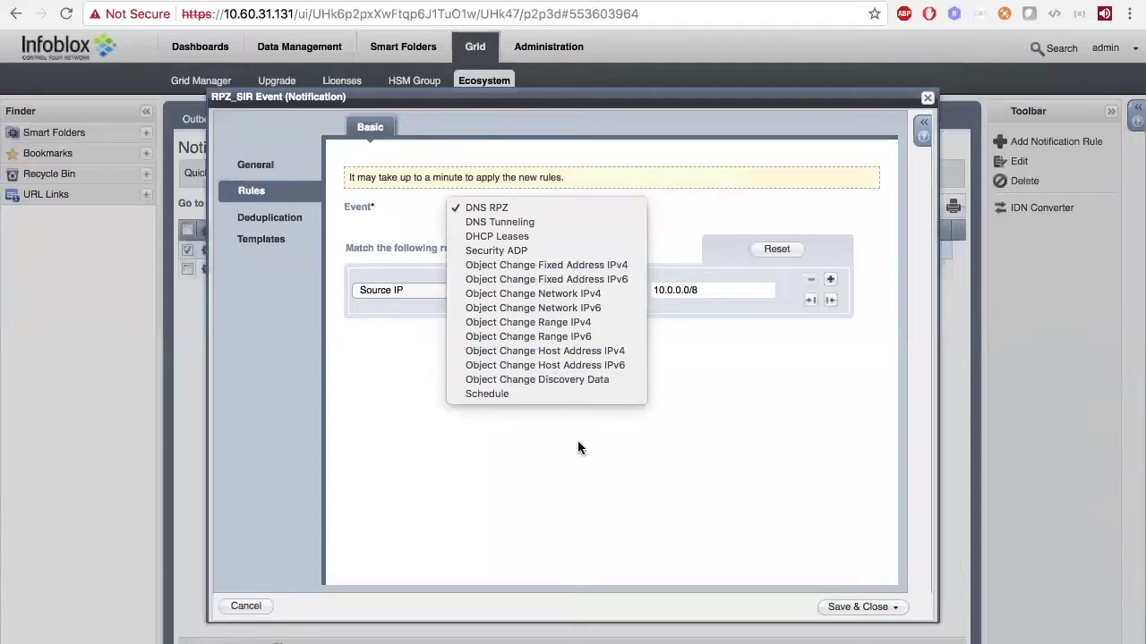
pyautogui.click(515, 396)
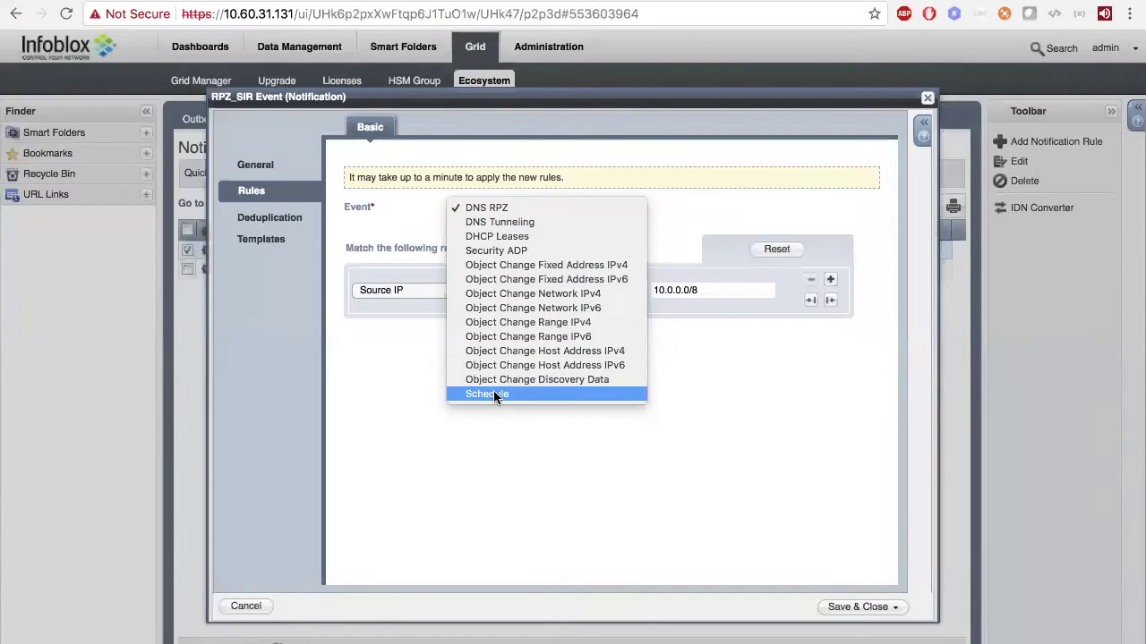
pyautogui.click(366, 407)
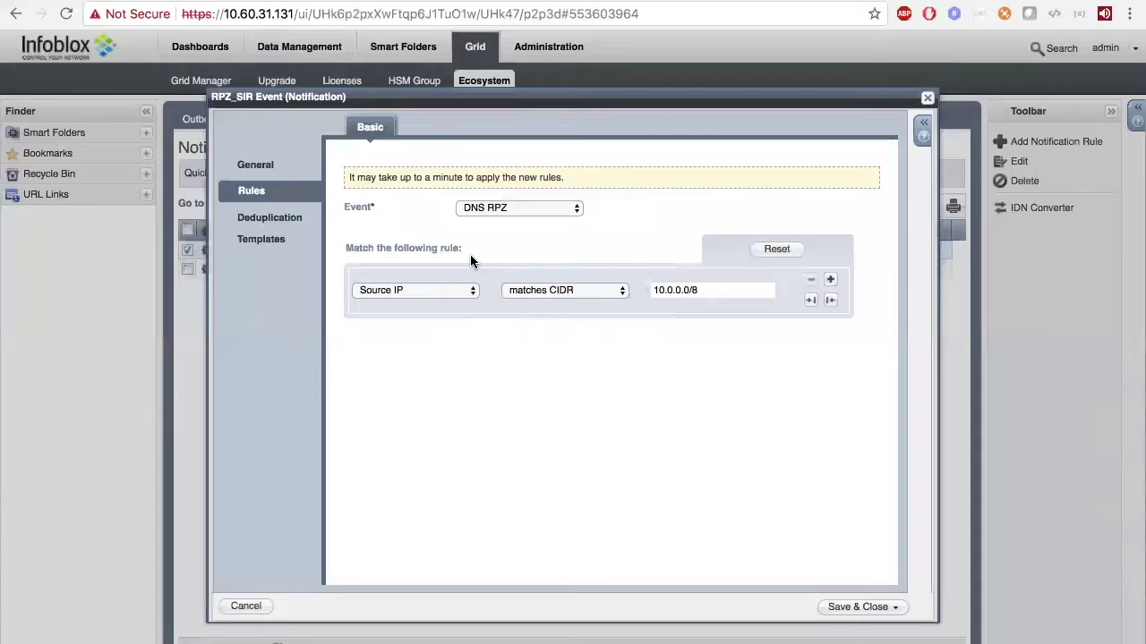
pyautogui.click(490, 208)
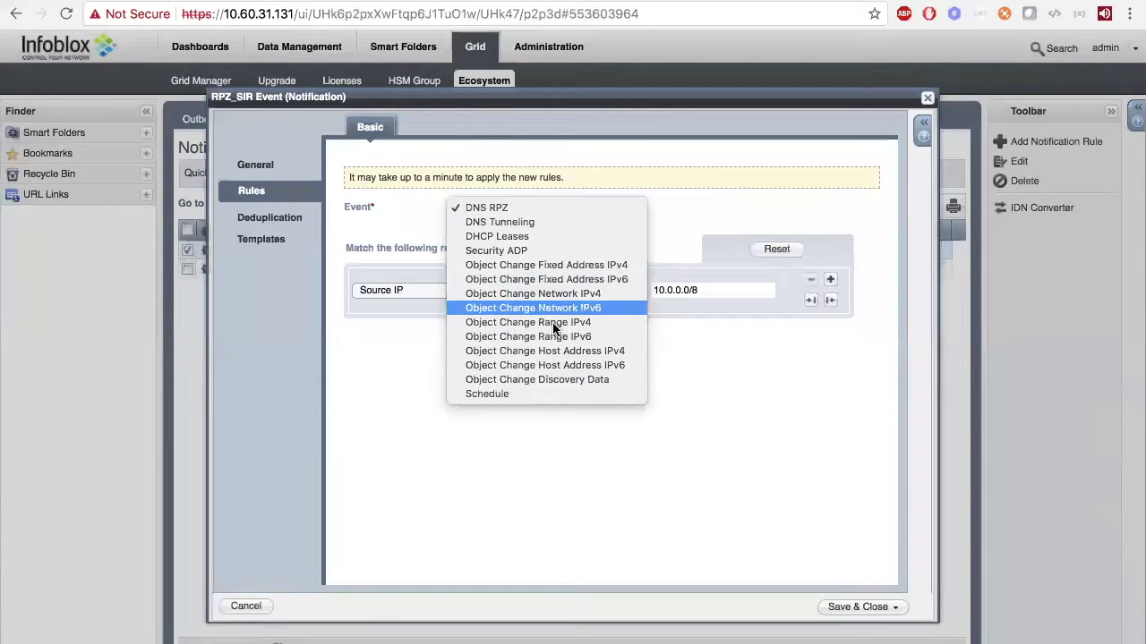
pyautogui.click(407, 220)
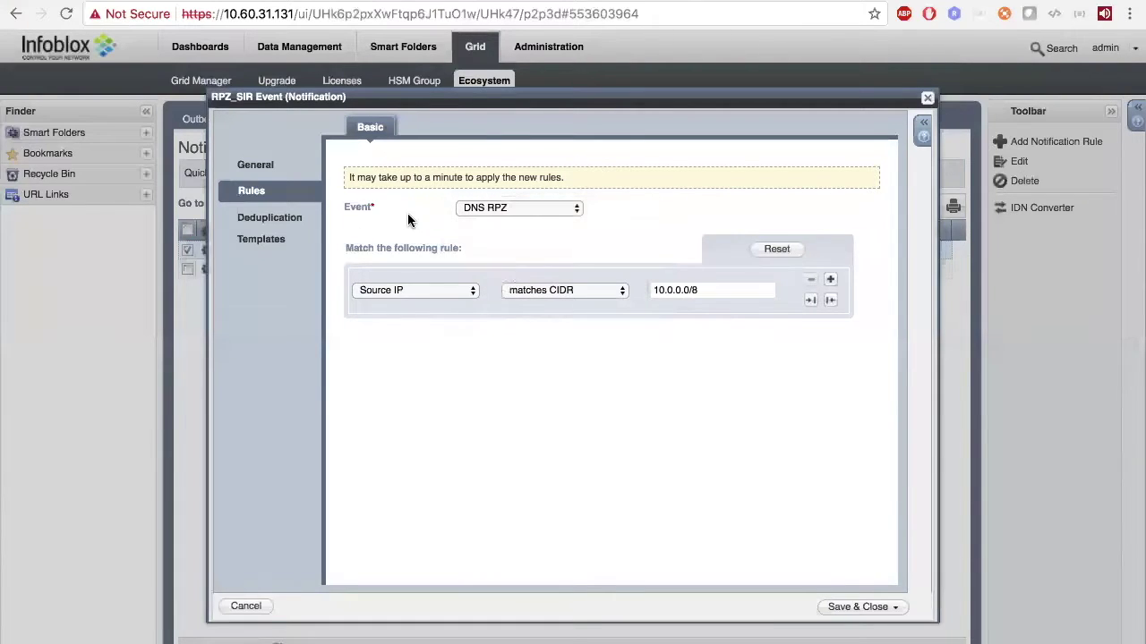
# Examine the filter criteria available for the DNS RPZ event and the CIDR value of its source IP rule
pyautogui.click(451, 291)
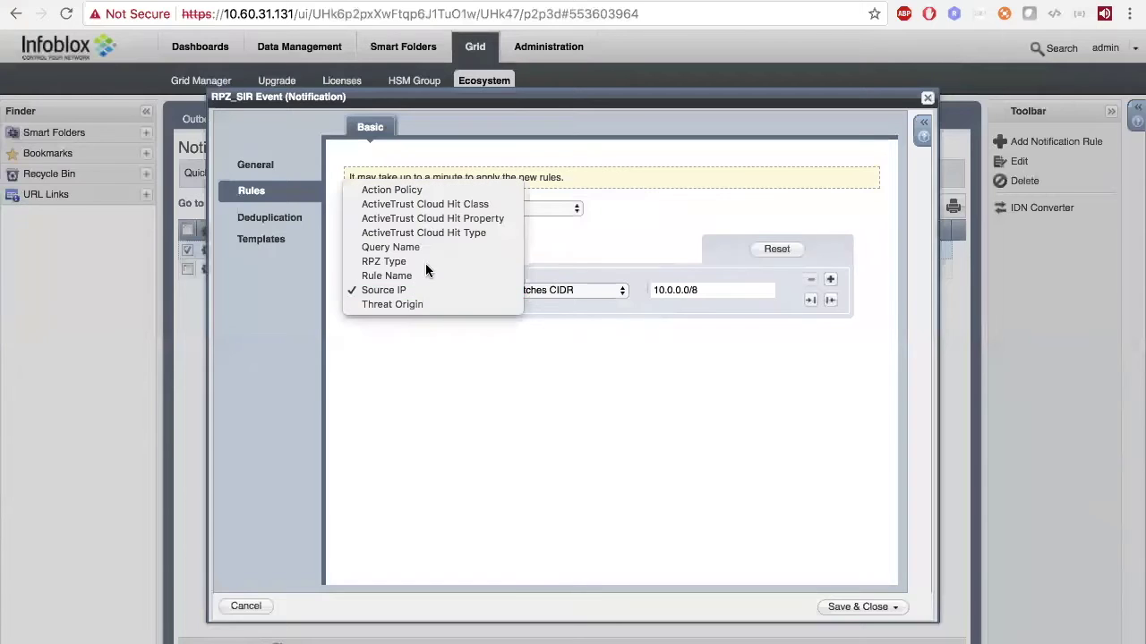
pyautogui.click(420, 294)
pyautogui.click(421, 297)
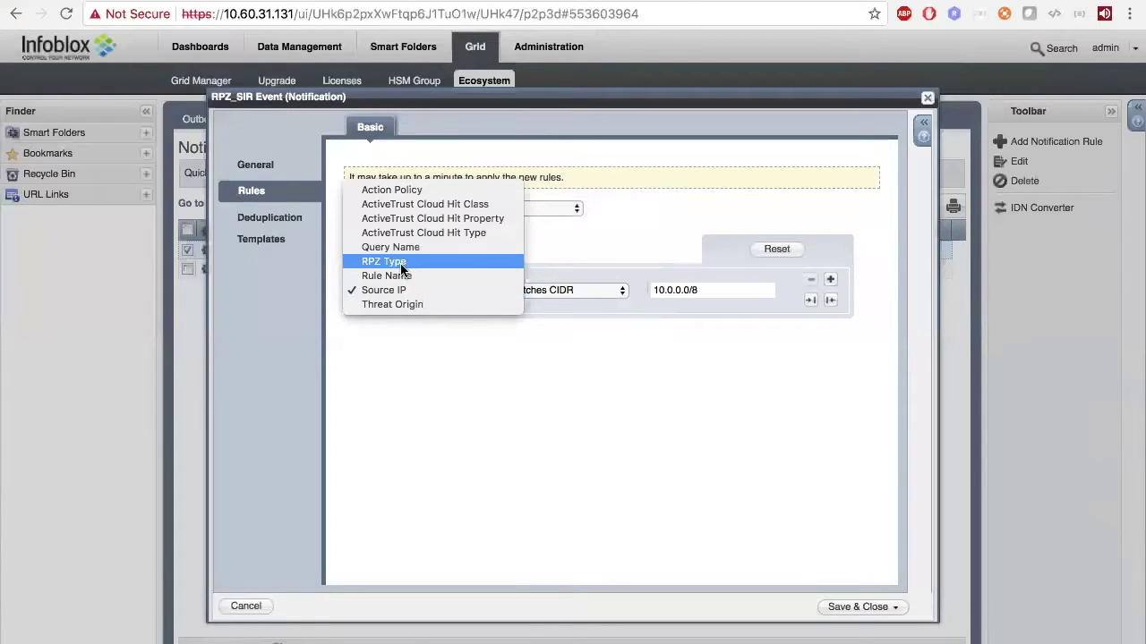
pyautogui.press('Escape')
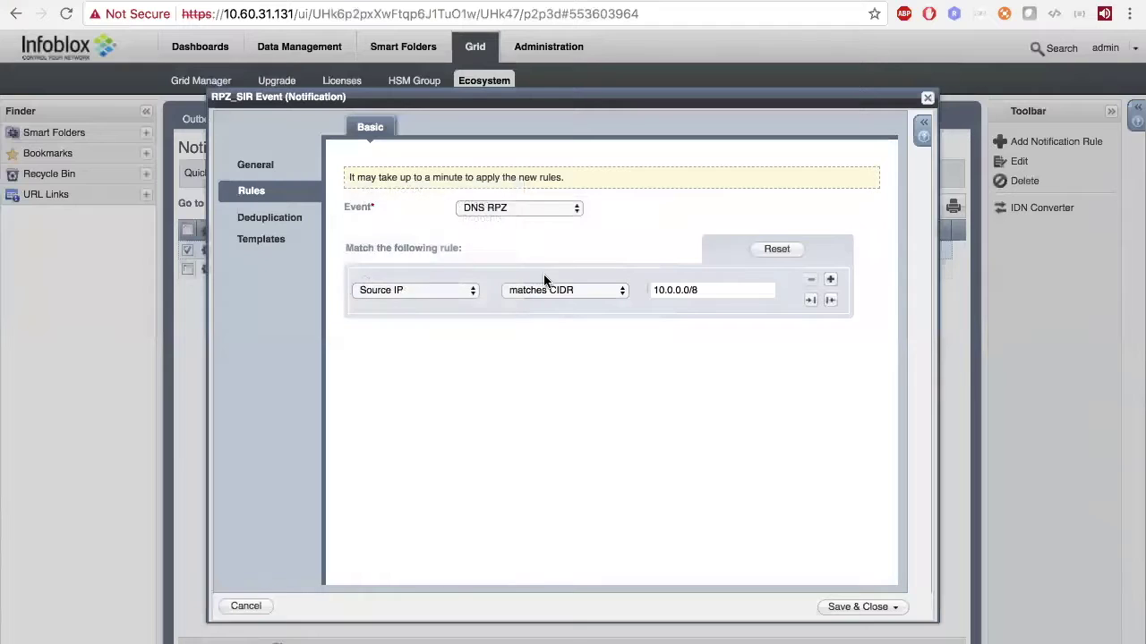
pyautogui.click(713, 289)
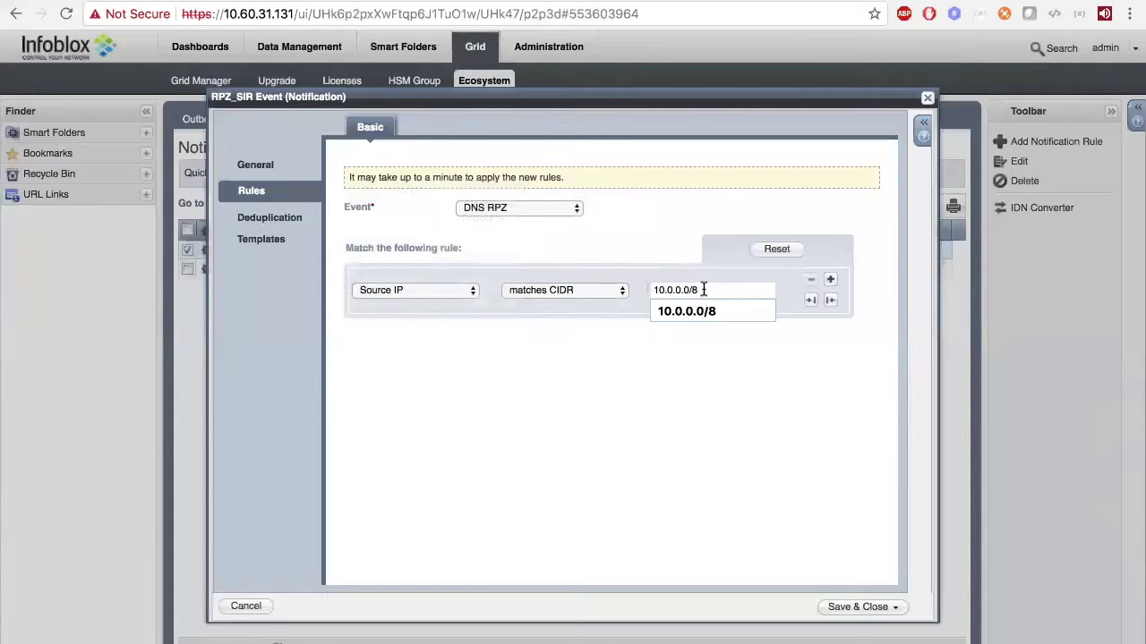
pyautogui.click(522, 367)
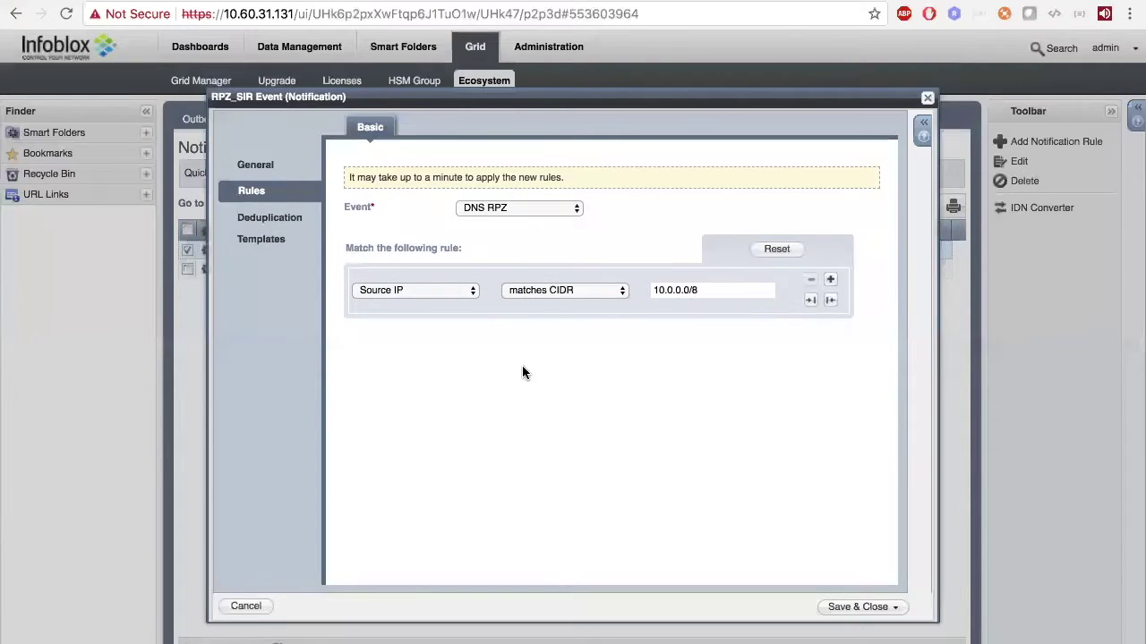
# Try enabling event deduplication for the RPZ_SIR Event notification and examine its selected fields and lookback interval
pyautogui.click(494, 208)
pyautogui.click(255, 220)
pyautogui.click(267, 218)
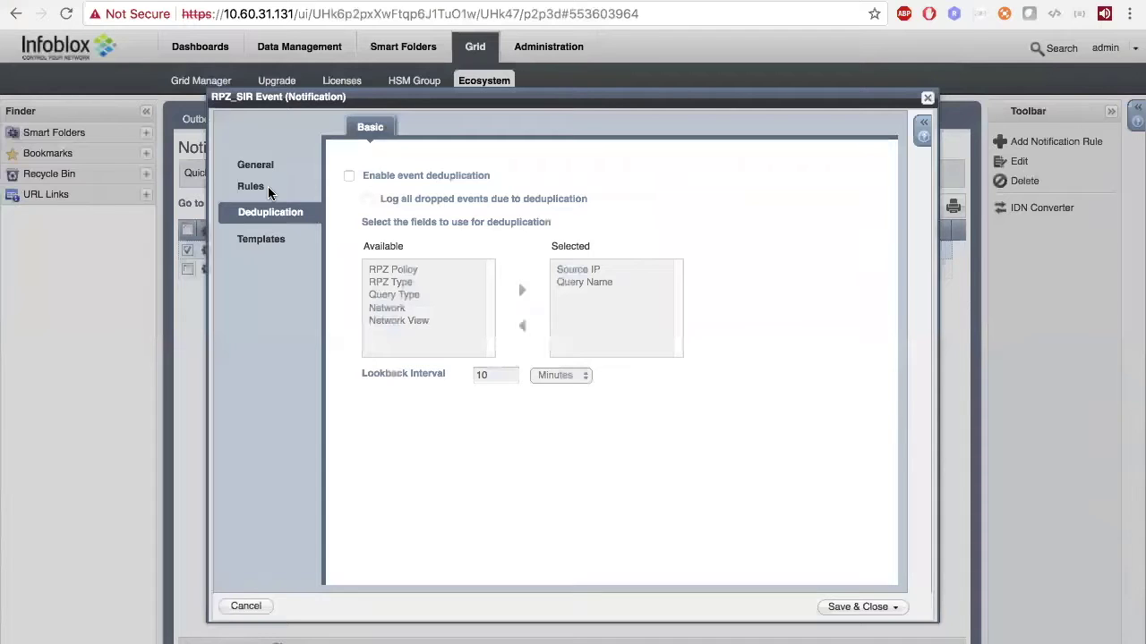
pyautogui.click(348, 177)
pyautogui.click(599, 271)
pyautogui.click(595, 281)
pyautogui.click(840, 265)
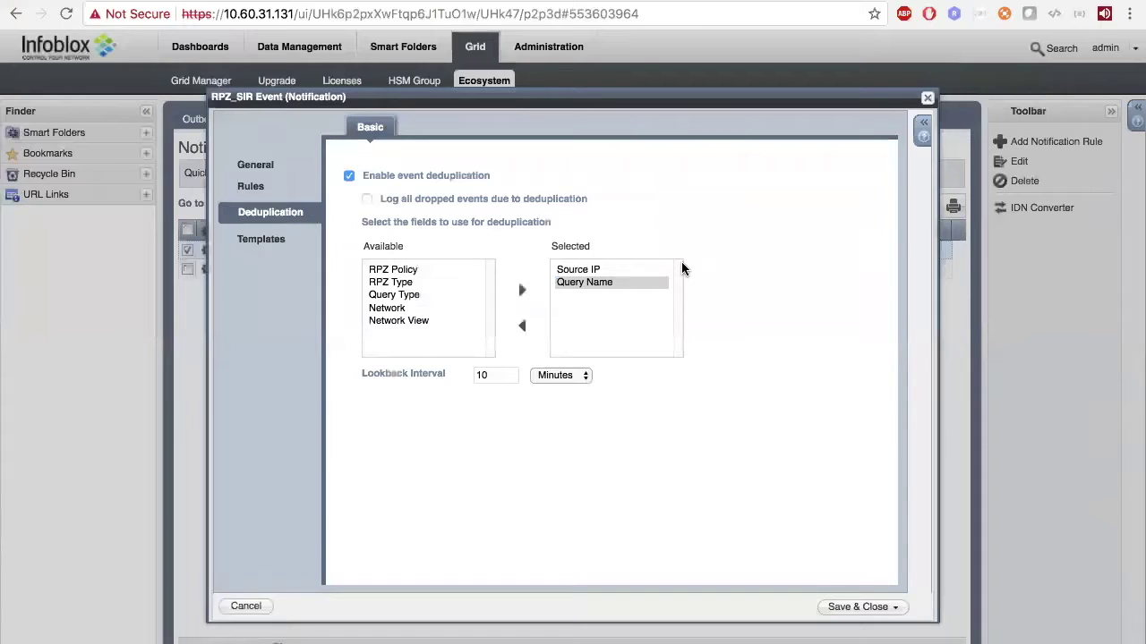
pyautogui.doubleClick(491, 375)
# Examine the RPZ_SIR Event notification's assigned template and Severity parameter, and close the notification without saving
pyautogui.click(264, 242)
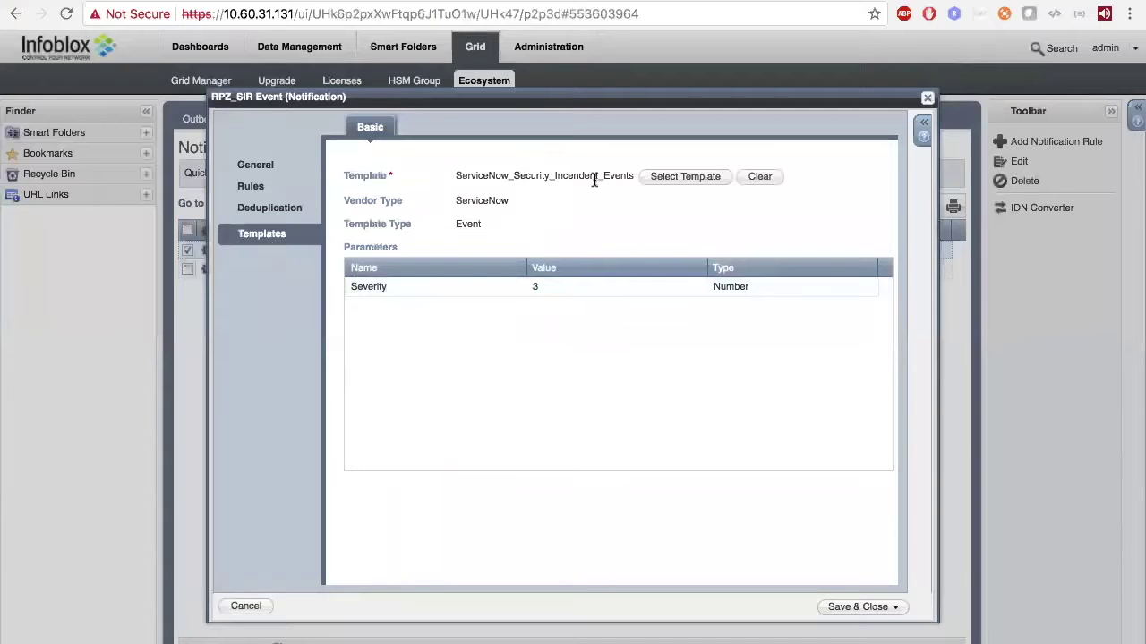
pyautogui.click(248, 189)
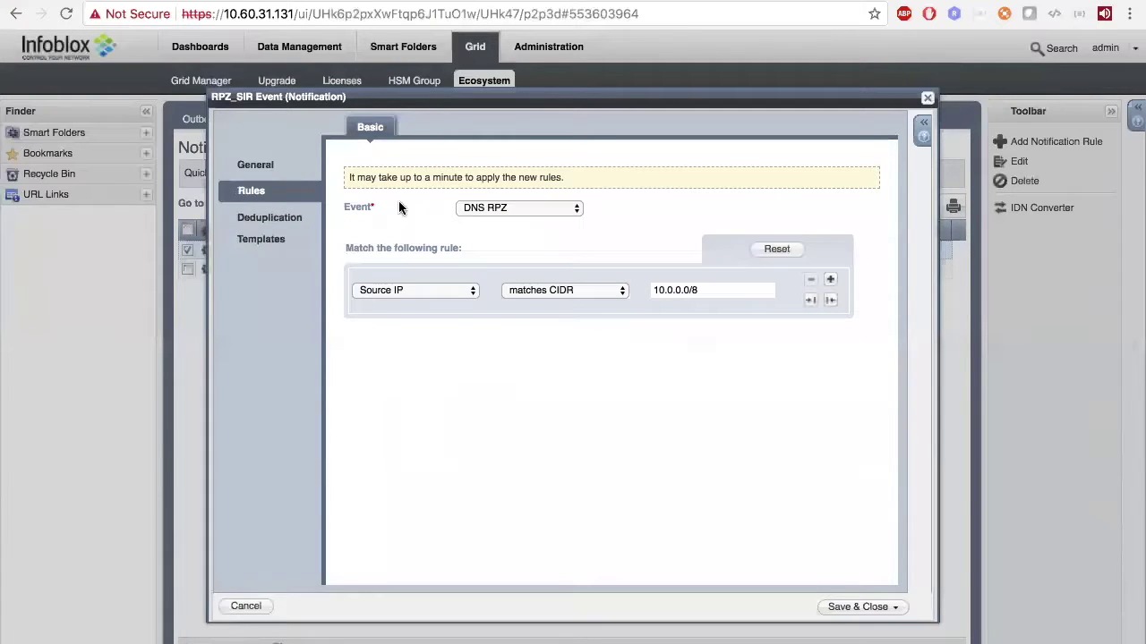
pyautogui.click(259, 239)
pyautogui.moveTo(455, 176); pyautogui.dragTo(636, 175)
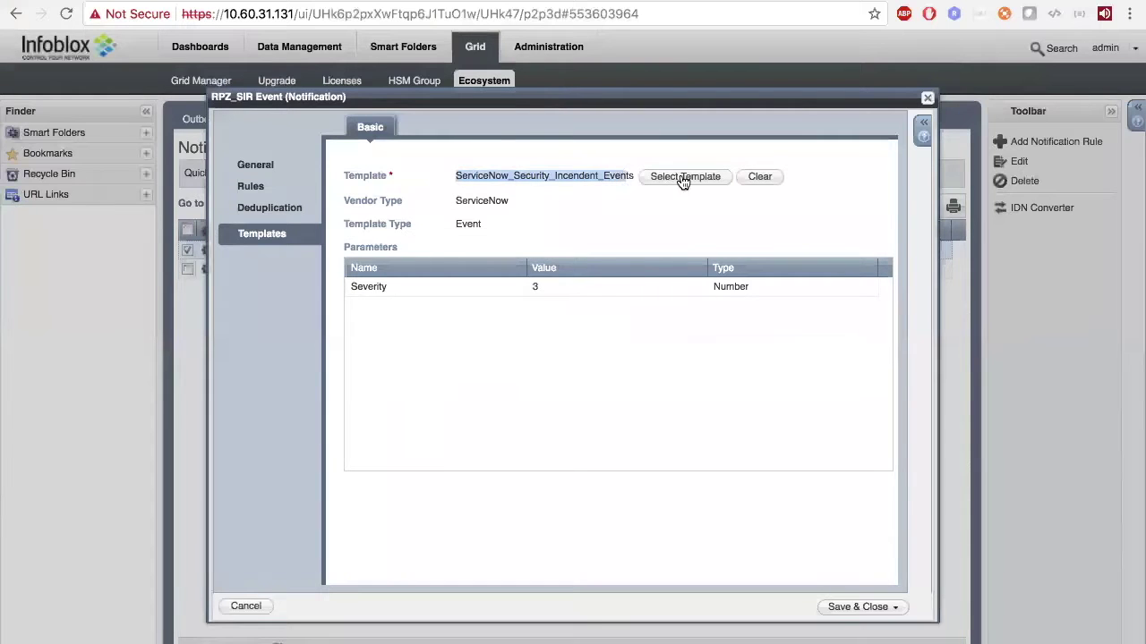
pyautogui.click(438, 223)
pyautogui.click(565, 290)
pyautogui.click(564, 286)
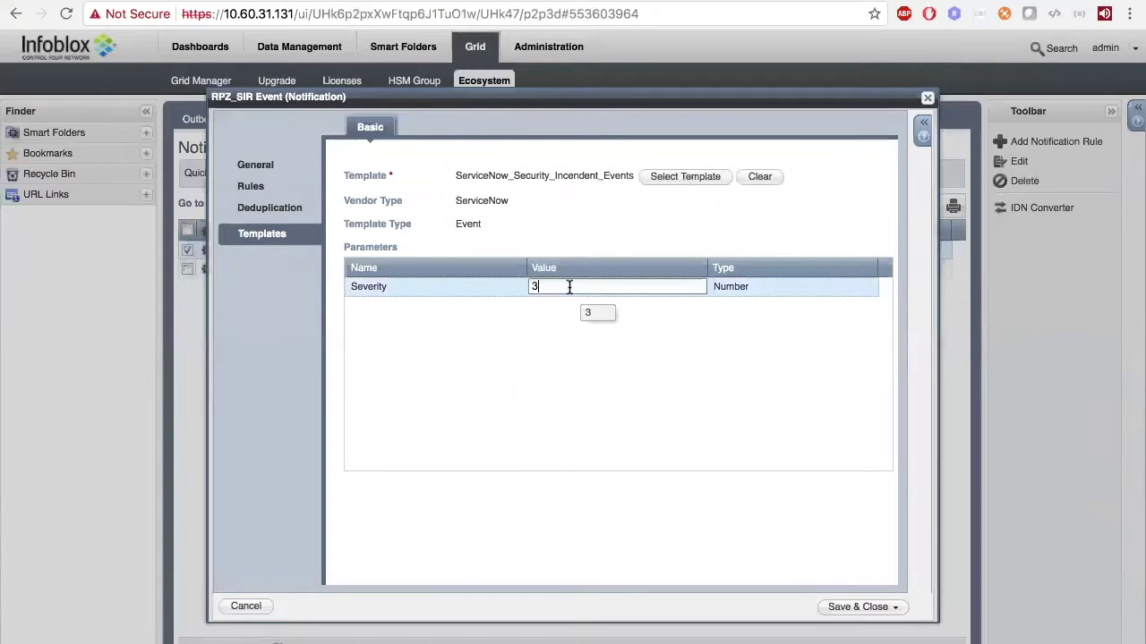
pyautogui.click(576, 335)
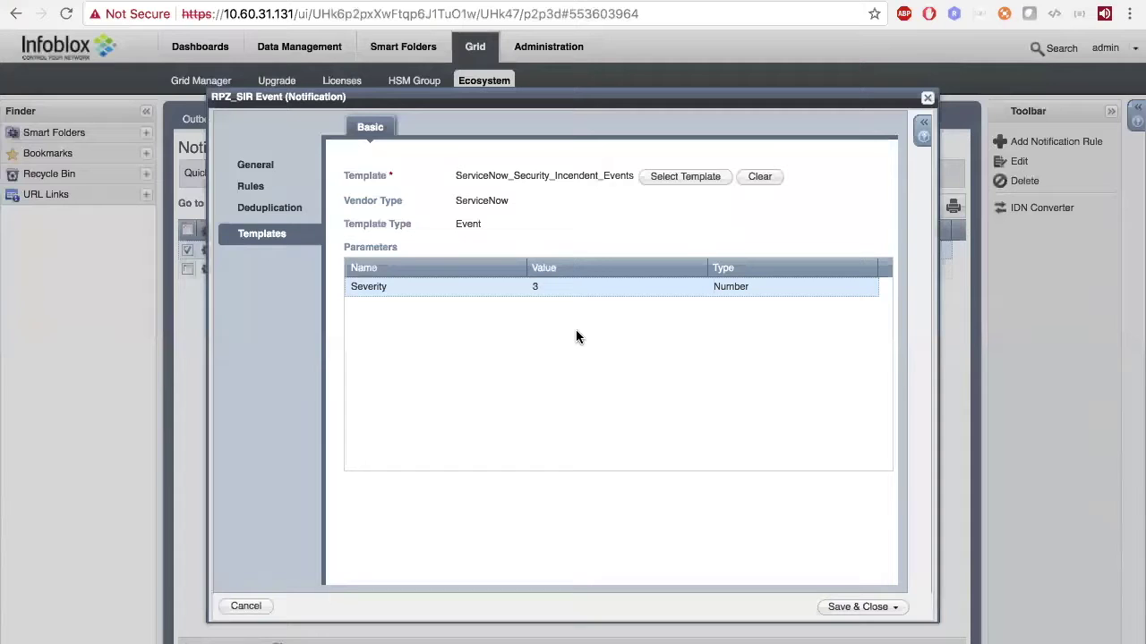
pyautogui.click(927, 98)
pyautogui.click(787, 409)
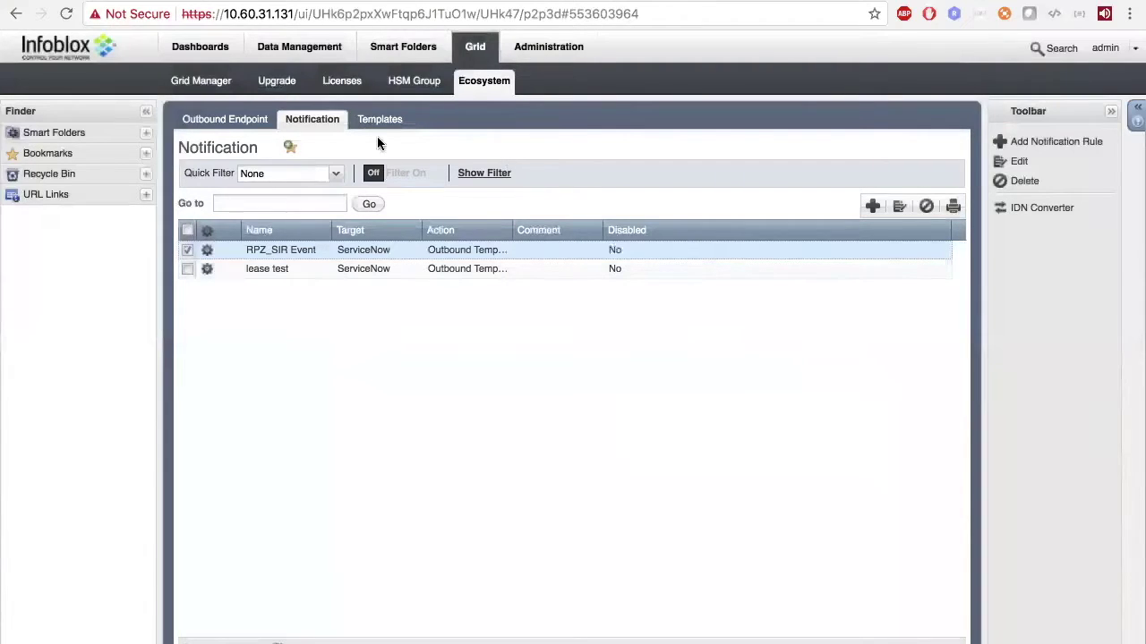
# Enlarge the page and open the WAPI Documentation from the grid's help documentation links
pyautogui.click(1135, 109)
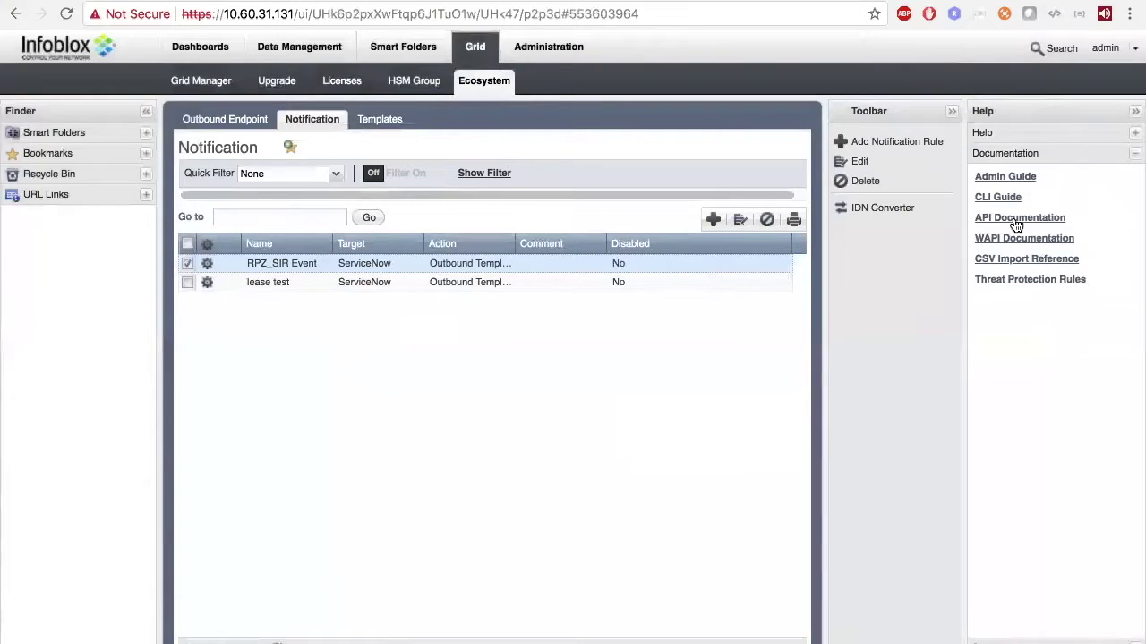
pyautogui.click(1133, 112)
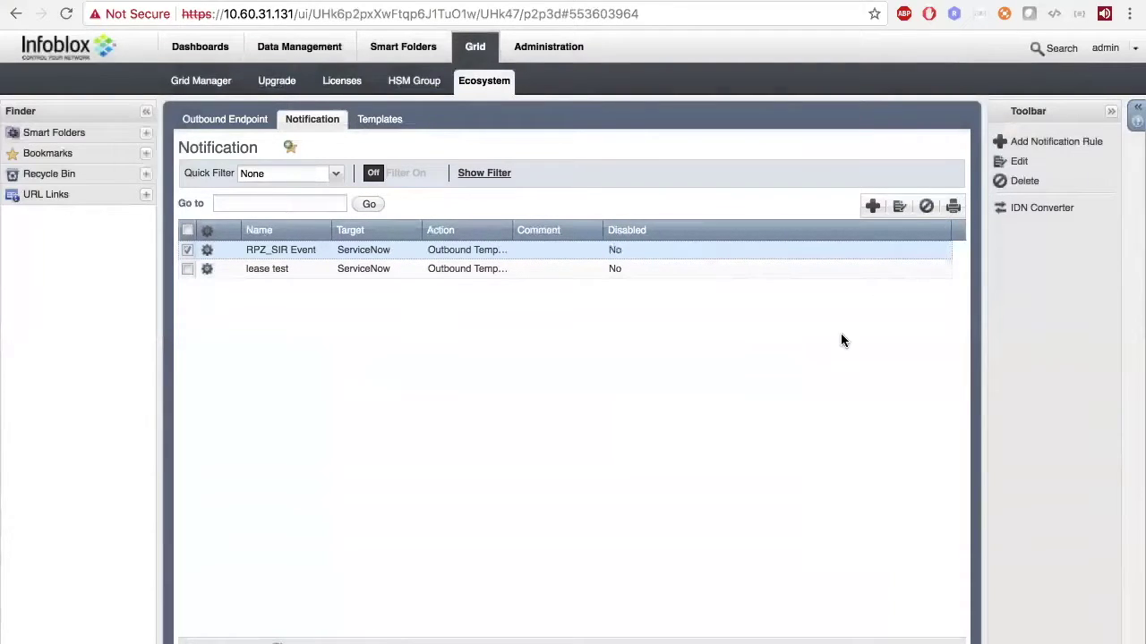
pyautogui.hotkey('ctrl', '+')
pyautogui.hotkey('ctrl', '+')
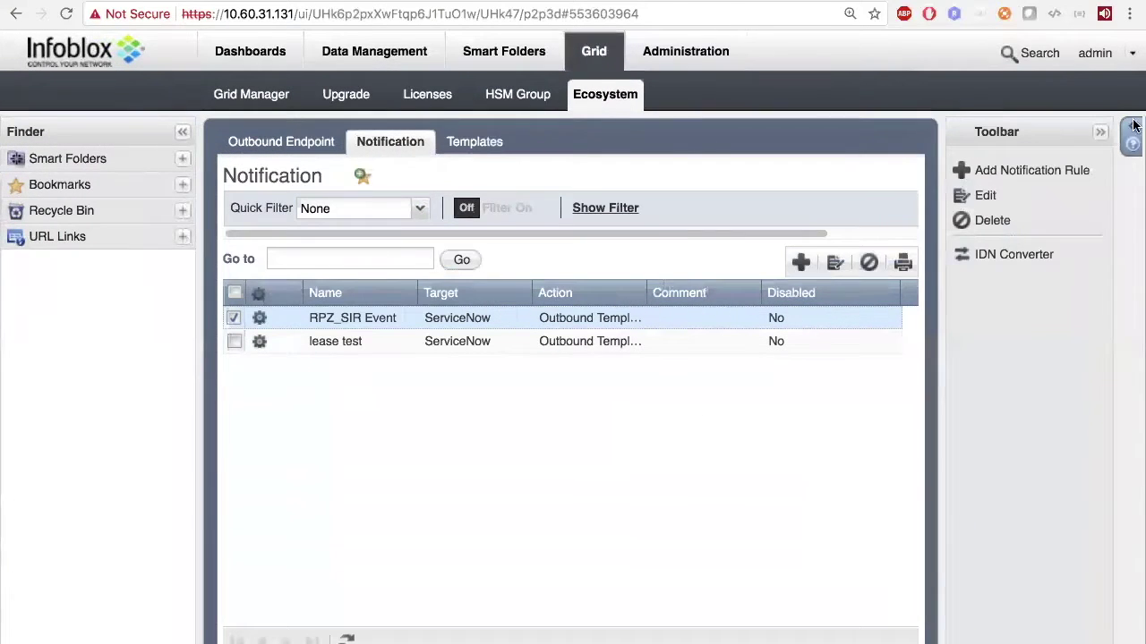
pyautogui.click(1131, 133)
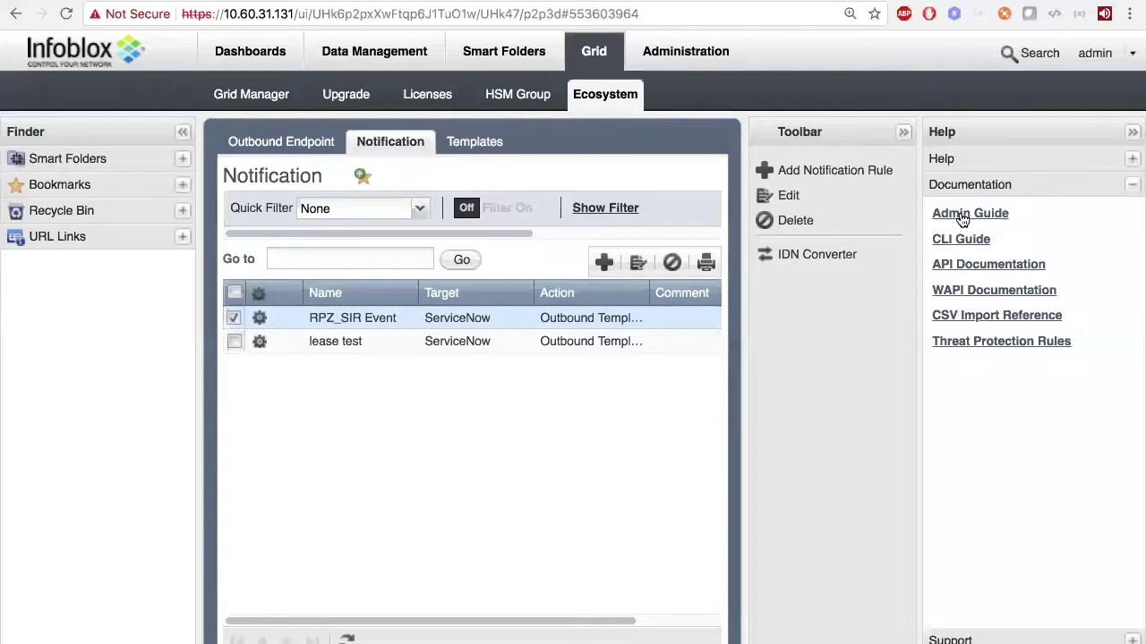
pyautogui.click(983, 293)
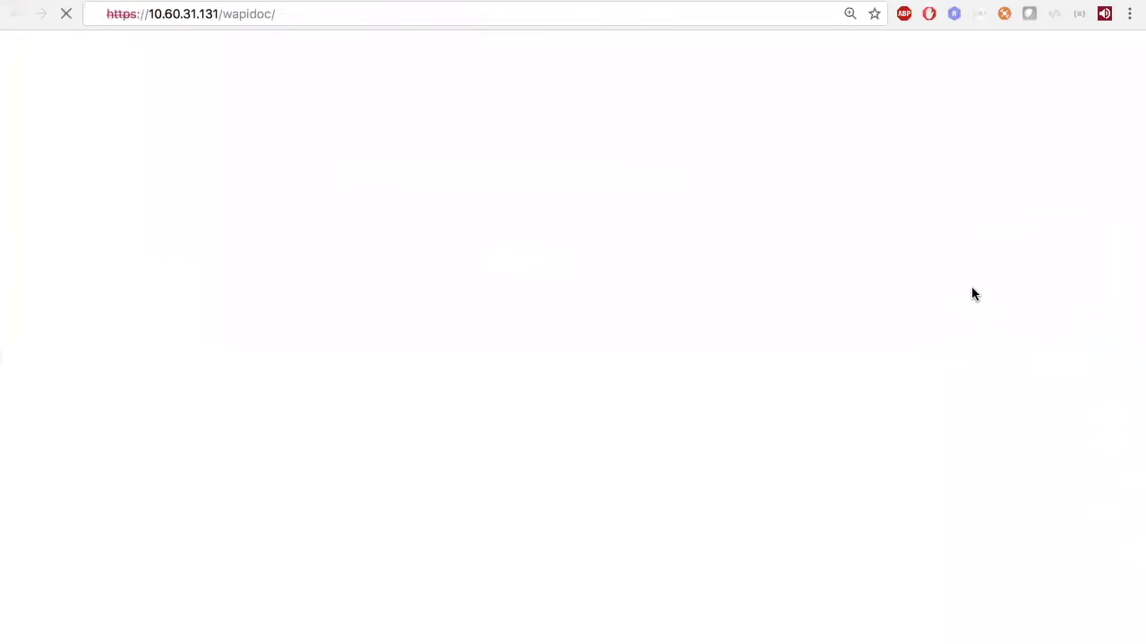
pyautogui.press('super+w')
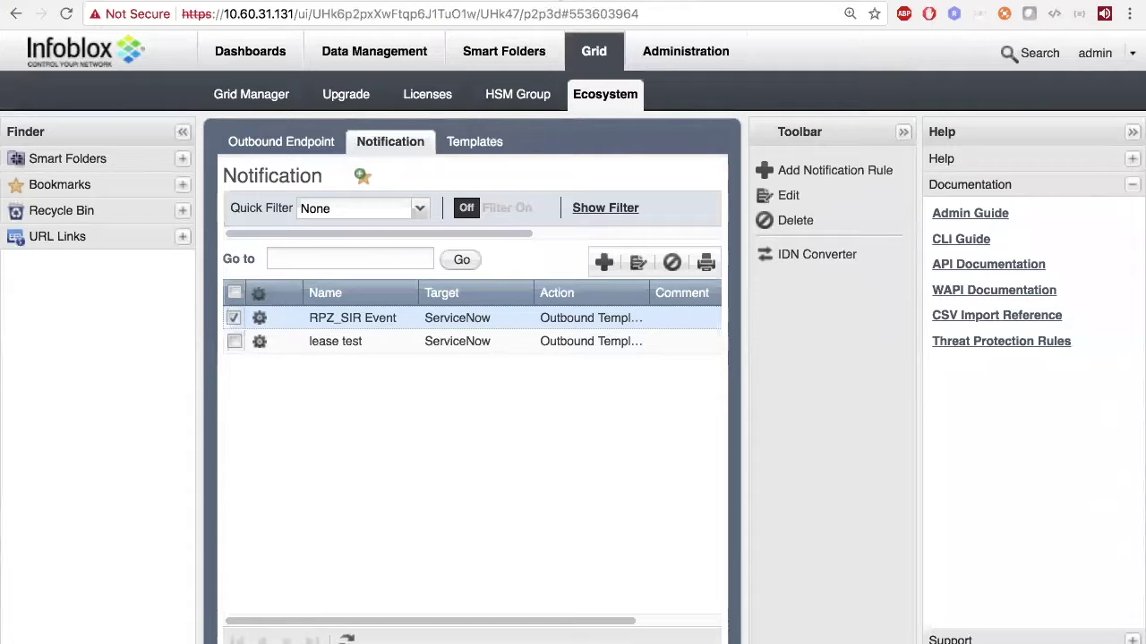
pyautogui.press('super+shift+t')
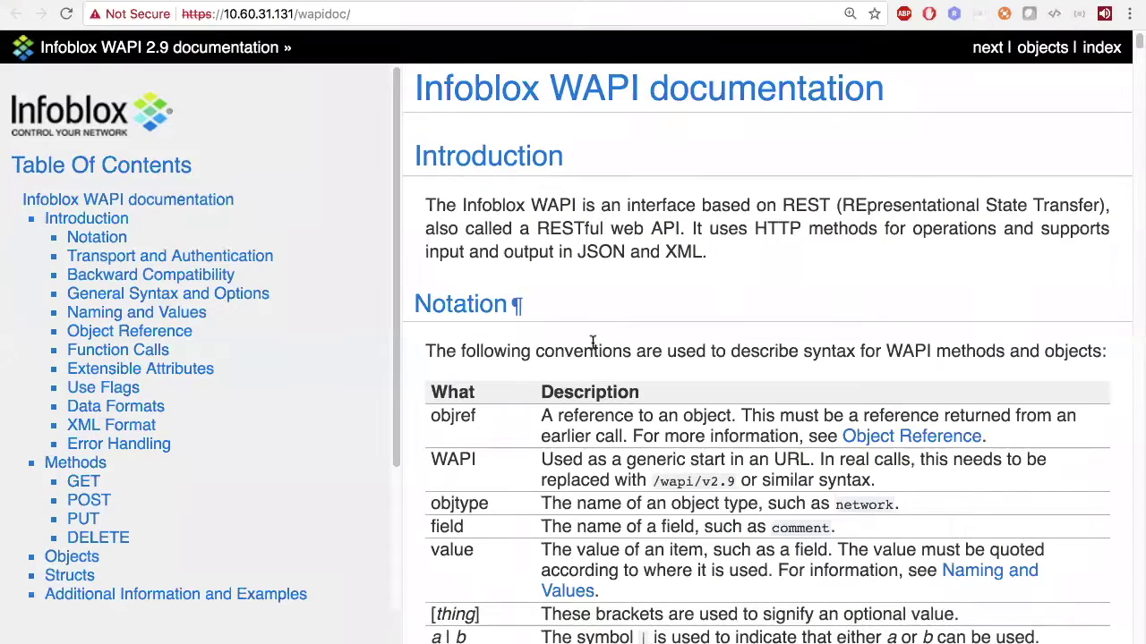
# Look through the WAPI documentation introduction and go to the start of its Objects list
pyautogui.scroll(-5, 595, 345)
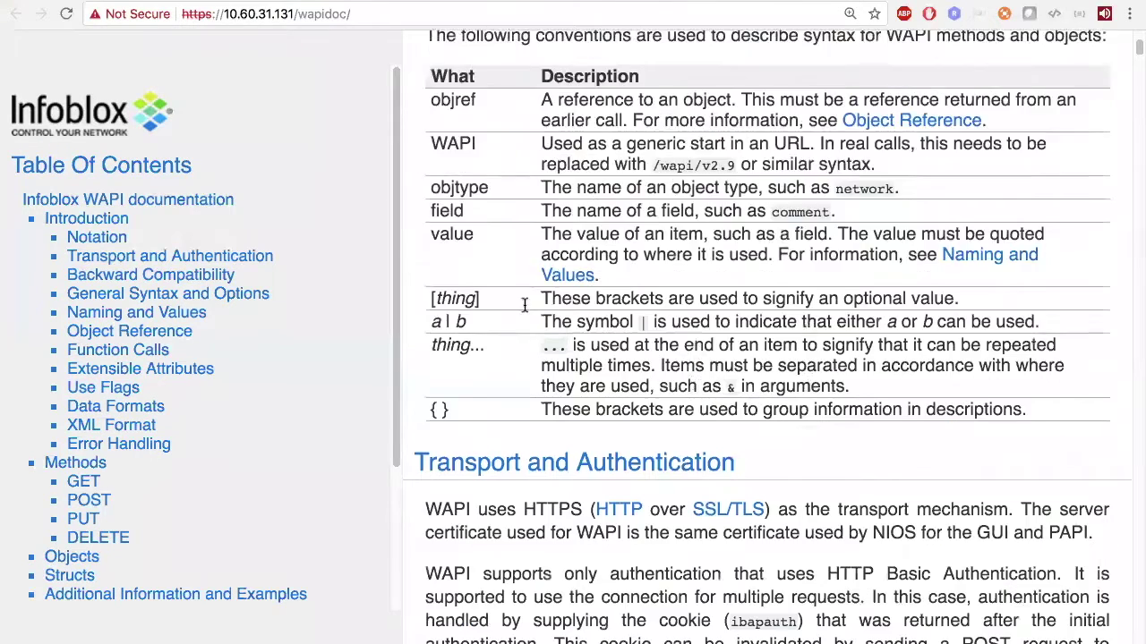
pyautogui.scroll(10, 524, 305)
pyautogui.moveTo(1138, 45); pyautogui.dragTo(1137, 54)
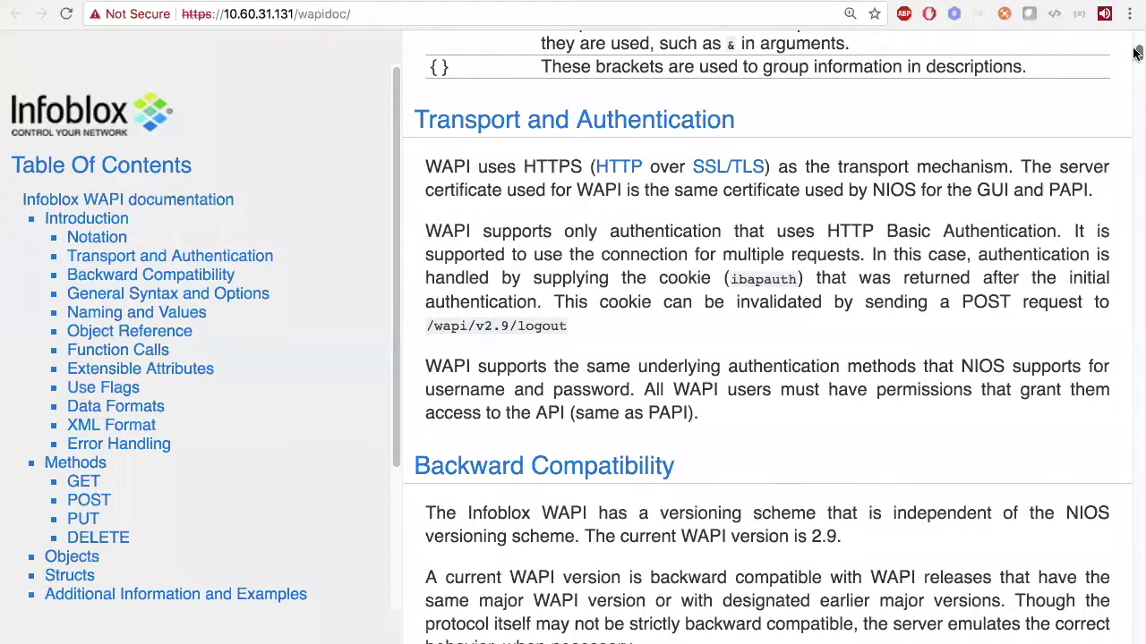
pyautogui.moveTo(1137, 54); pyautogui.dragTo(1133, 537)
pyautogui.scroll(15, 695, 287)
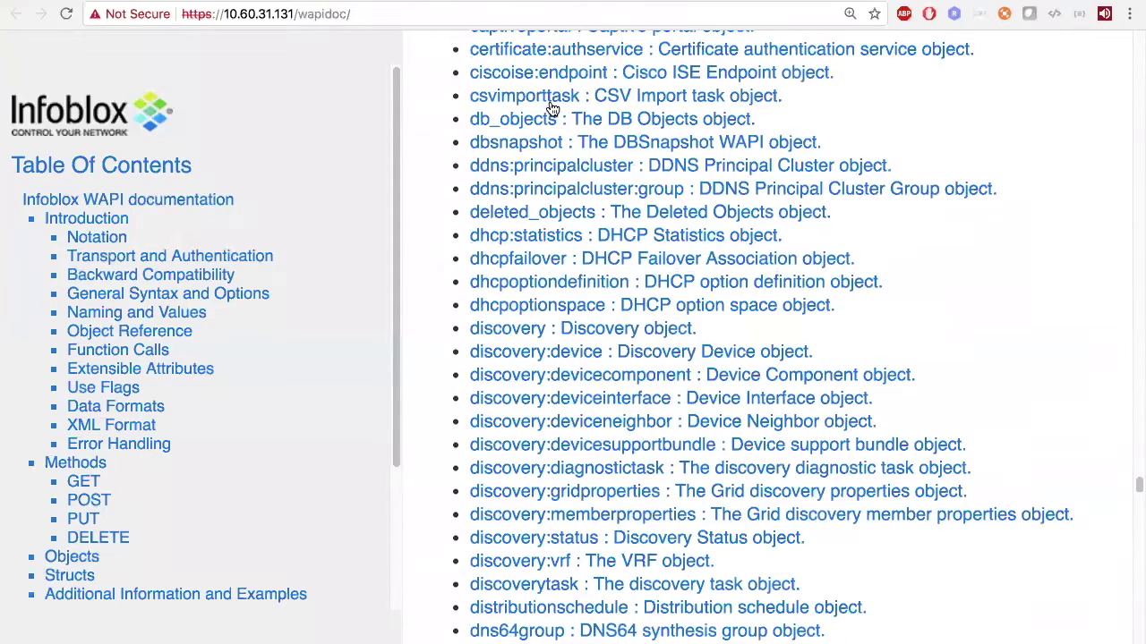
pyautogui.scroll(7, 1009, 283)
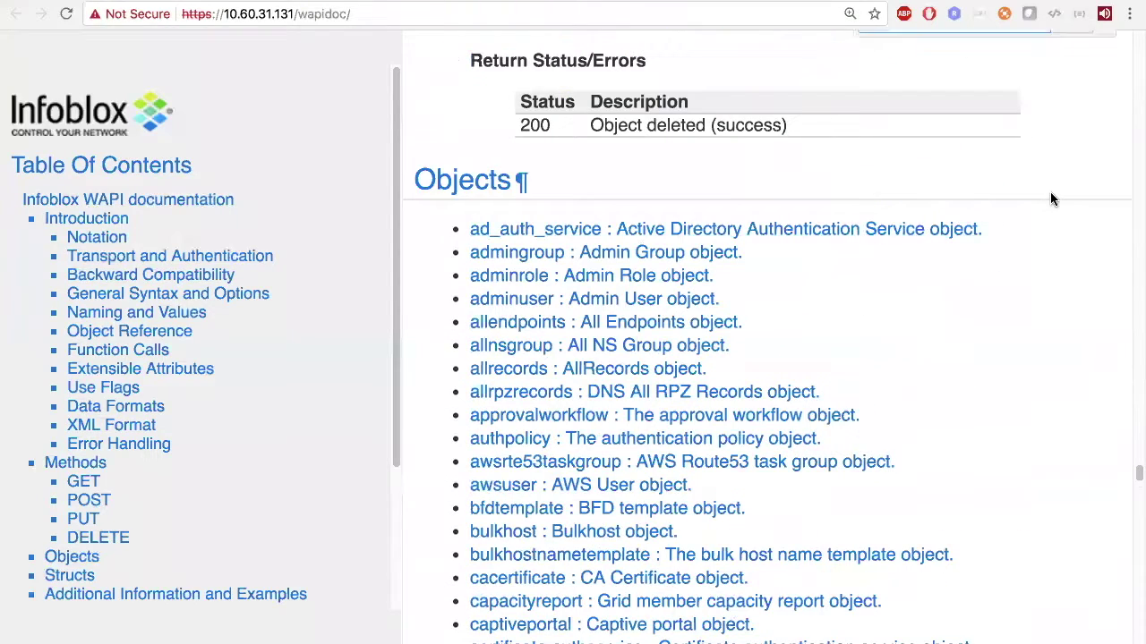
# Search the WAPI documentation for "host" and open the record:host DNS Host record object page
pyautogui.write('host')
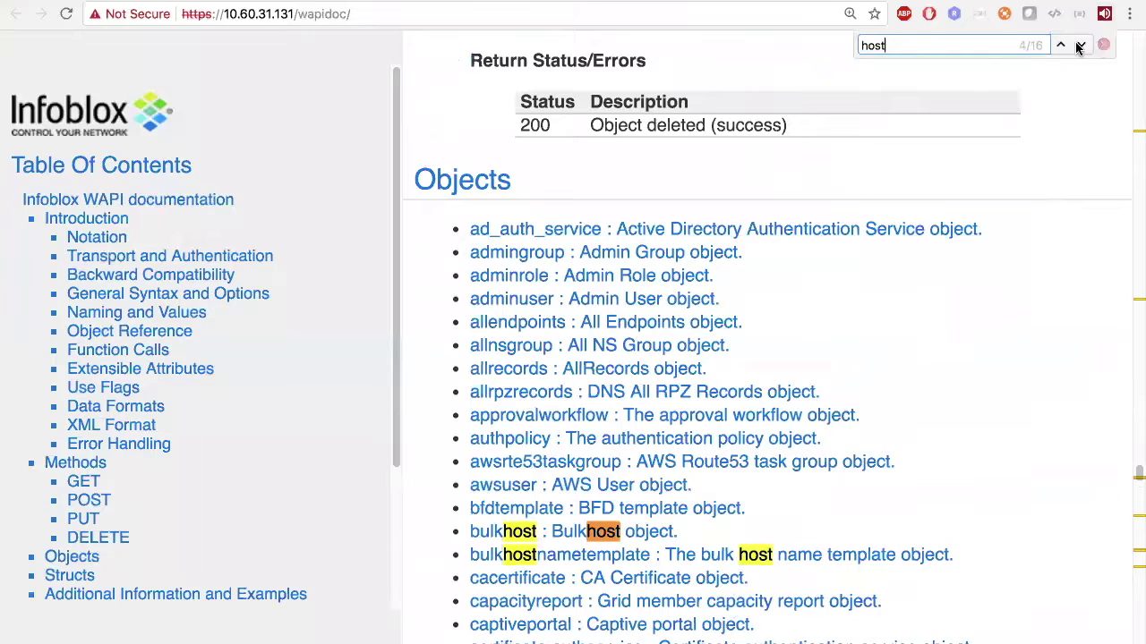
pyautogui.click(1079, 47)
pyautogui.click(1079, 46)
pyautogui.click(1079, 47)
pyautogui.click(1080, 49)
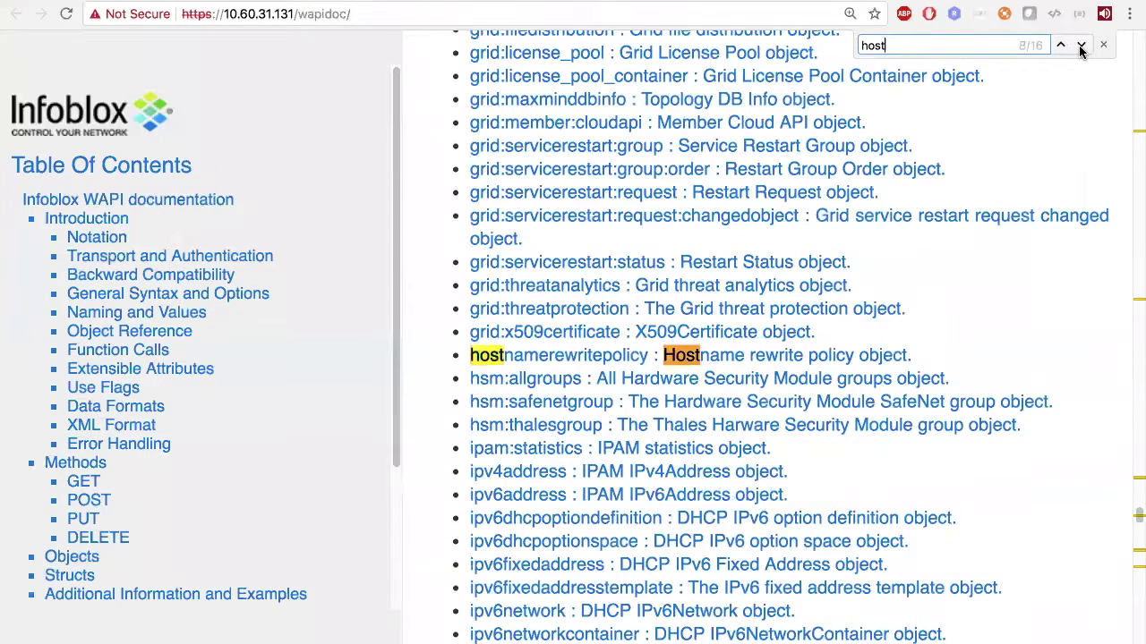
pyautogui.click(1080, 49)
pyautogui.click(564, 358)
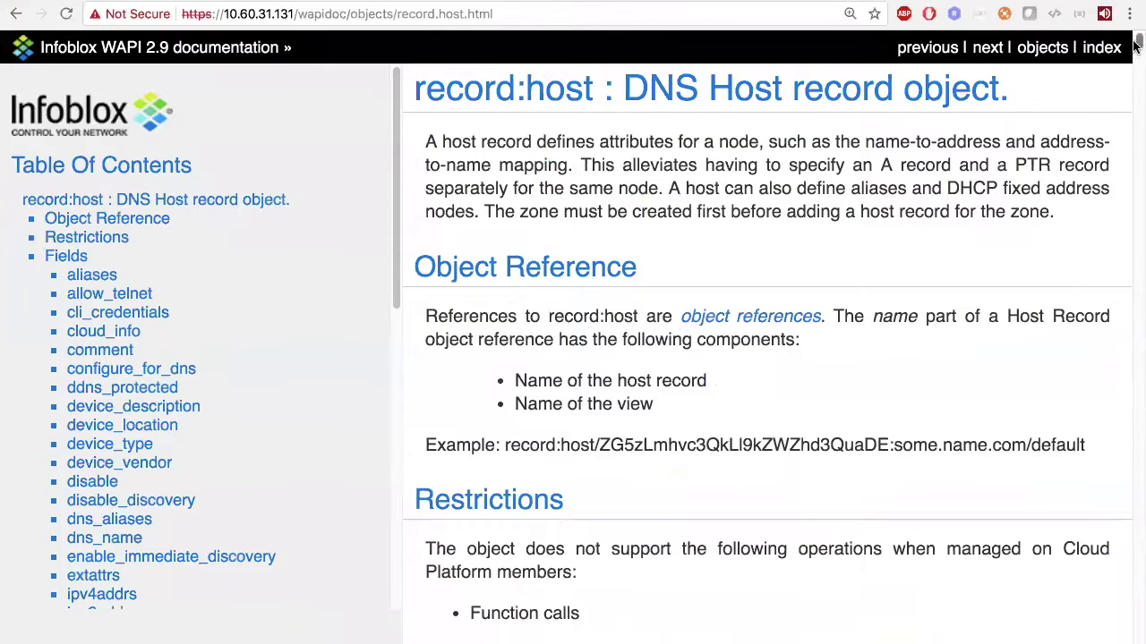
# Examine the required fields of the record:host object and the description and default of its cli_credentials field
pyautogui.scroll(-1, 1135, 46)
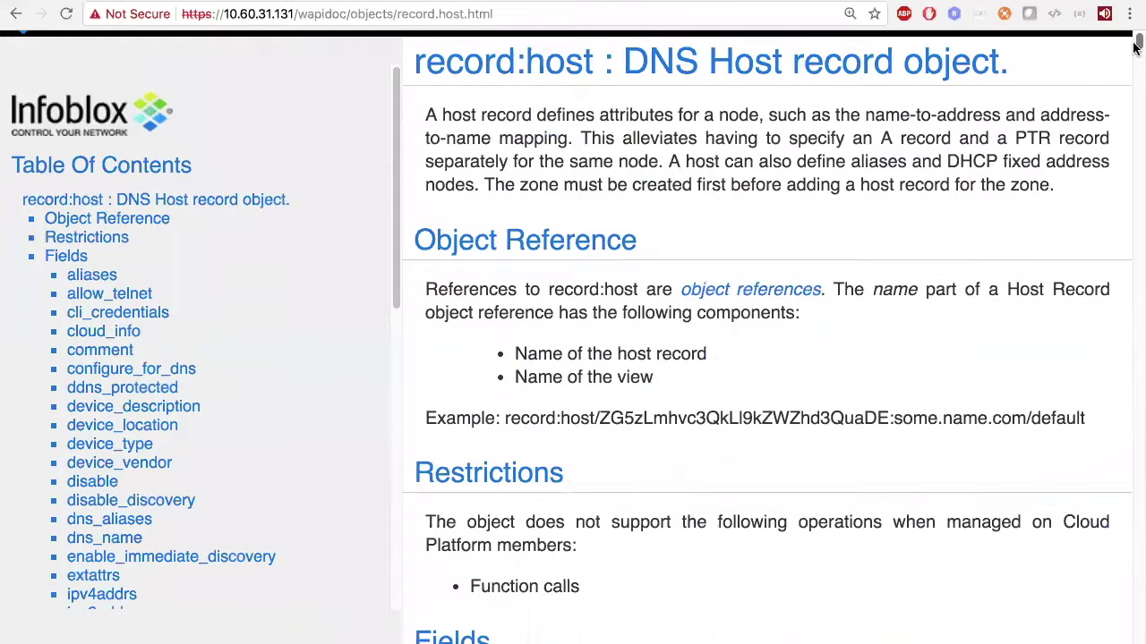
pyautogui.scroll(-8, 1135, 47)
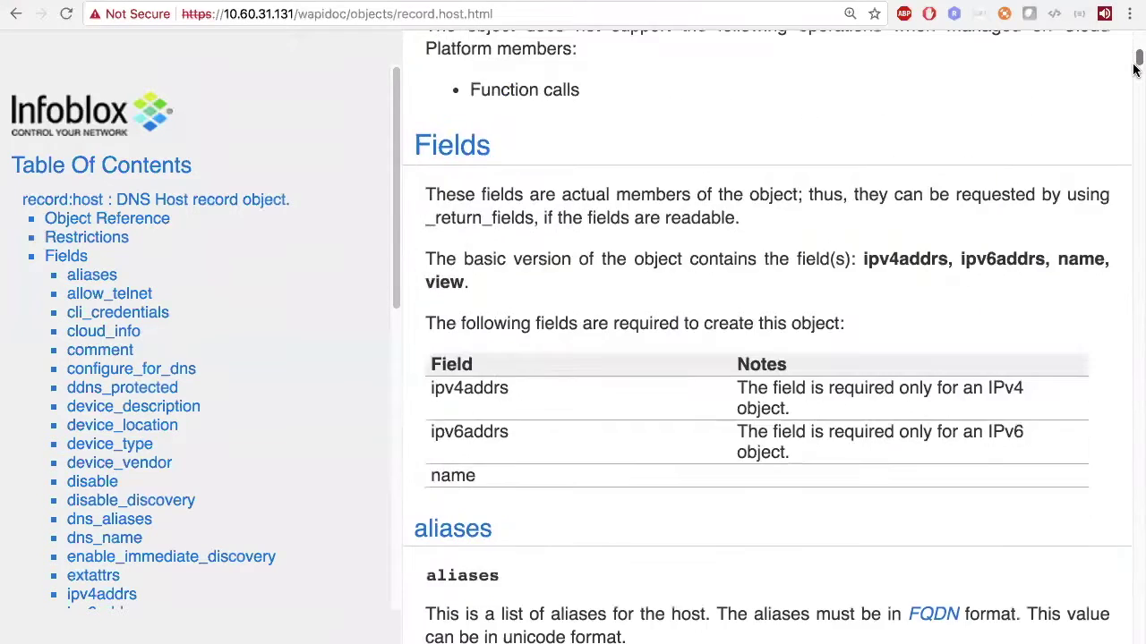
pyautogui.scroll(-8, 1135, 82)
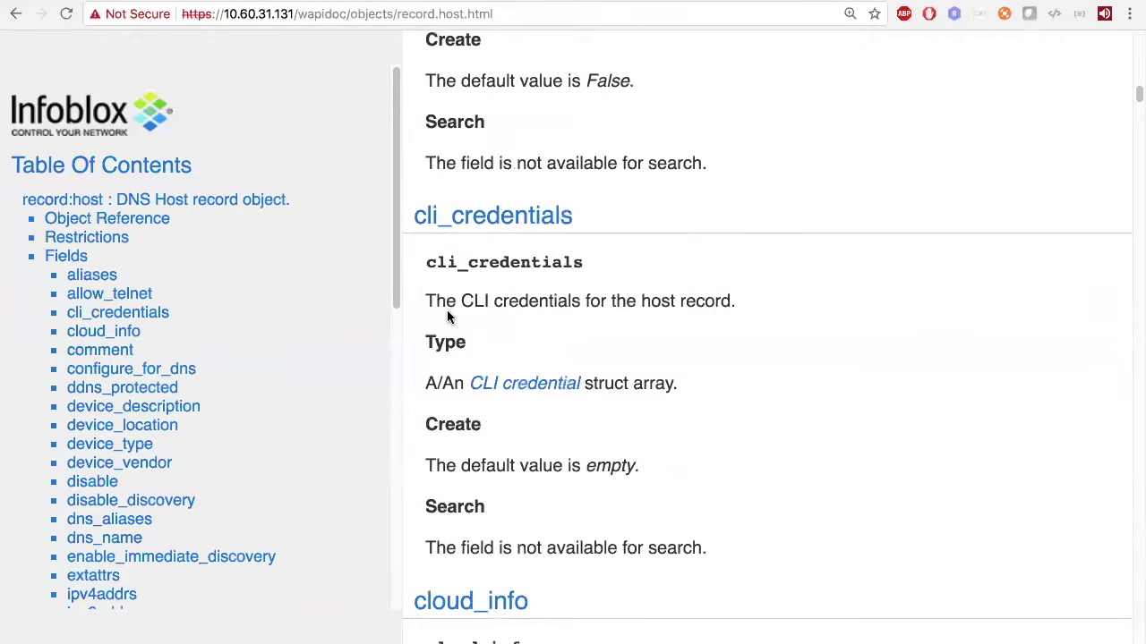
pyautogui.moveTo(428, 301); pyautogui.dragTo(730, 301)
pyautogui.moveTo(438, 466); pyautogui.dragTo(567, 466)
pyautogui.moveTo(412, 217); pyautogui.dragTo(728, 239)
pyautogui.click(729, 240)
# Examine the types and search options in the record:host Fields List, and return to the notification list with the help collapsed
pyautogui.moveTo(1137, 98); pyautogui.dragTo(1135, 609)
pyautogui.scroll(-15, 1134, 609)
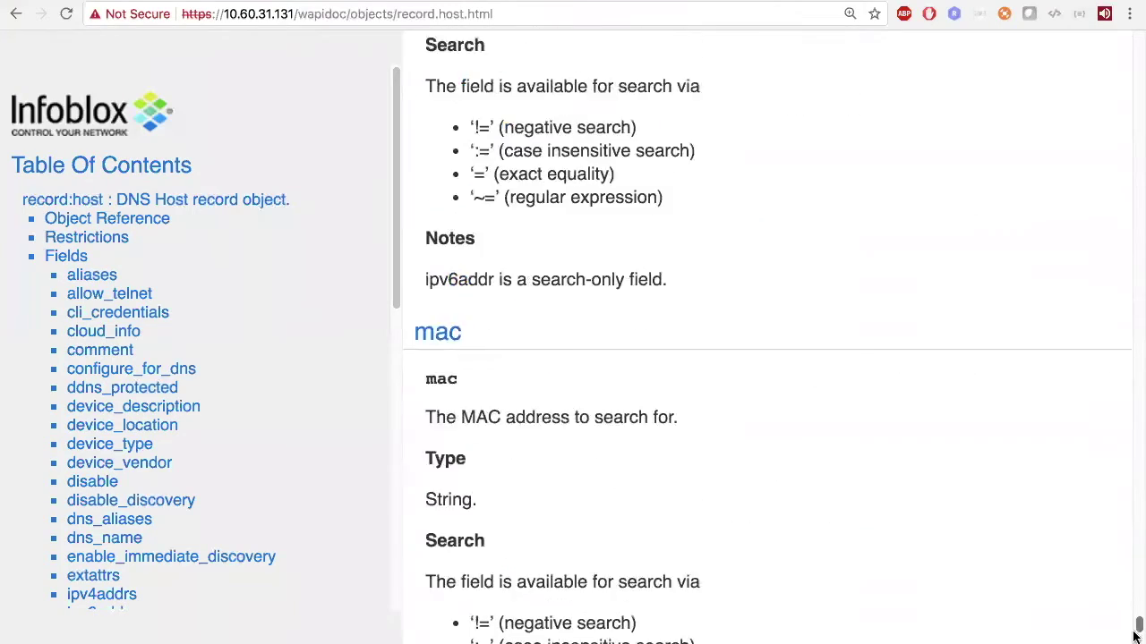
pyautogui.moveTo(433, 235); pyautogui.dragTo(595, 398)
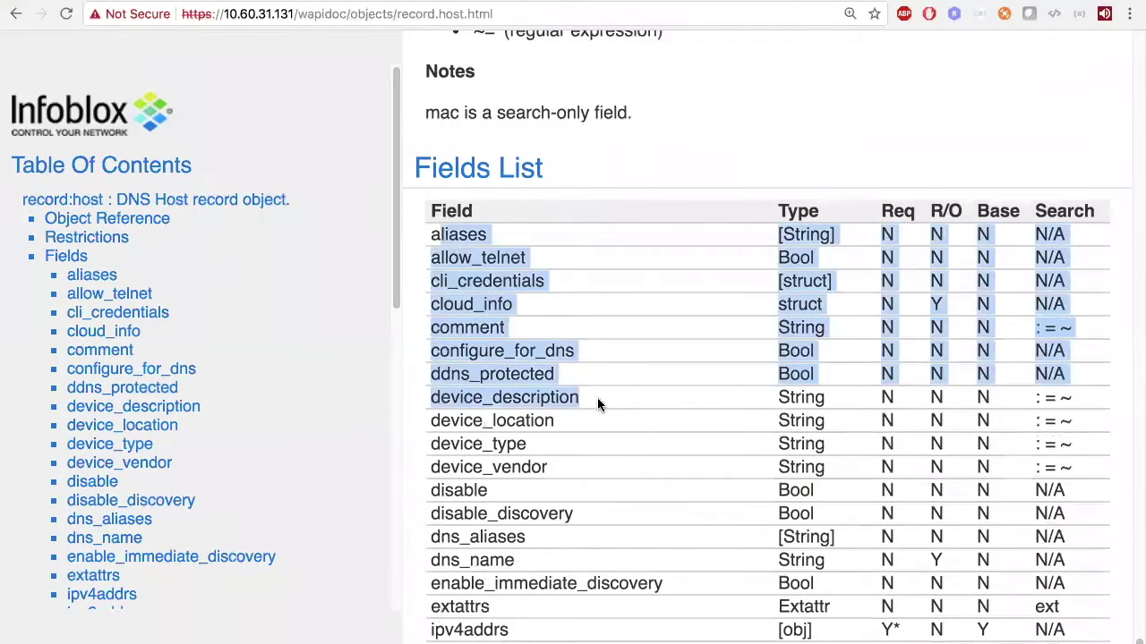
pyautogui.scroll(-3, 529, 356)
pyautogui.click(785, 101)
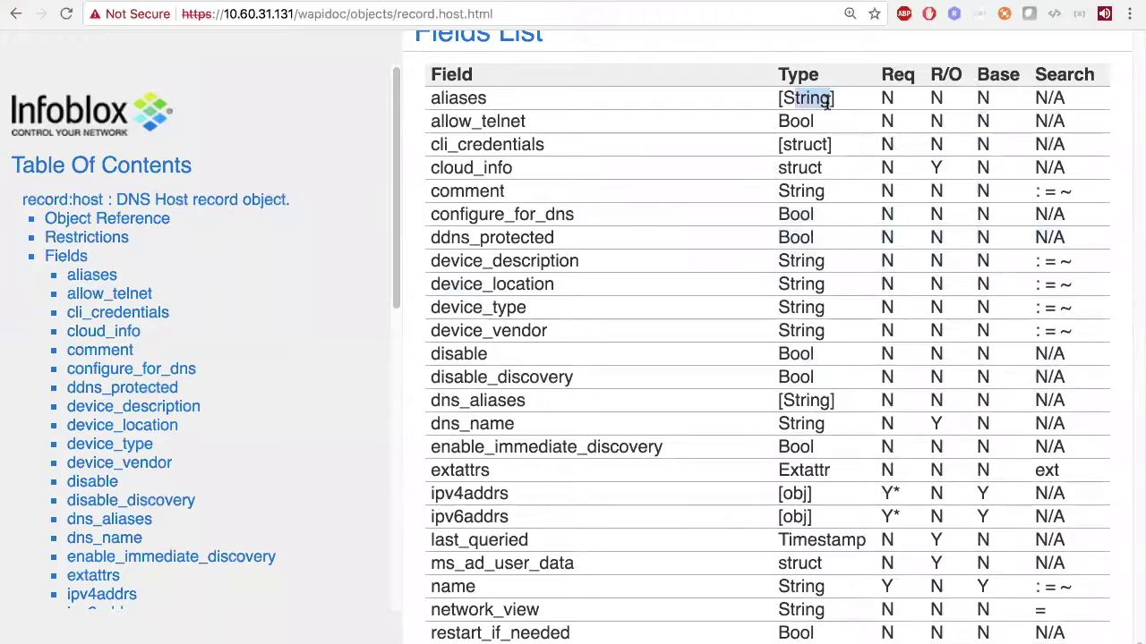
pyautogui.moveTo(444, 99); pyautogui.dragTo(502, 146)
pyautogui.click(494, 184)
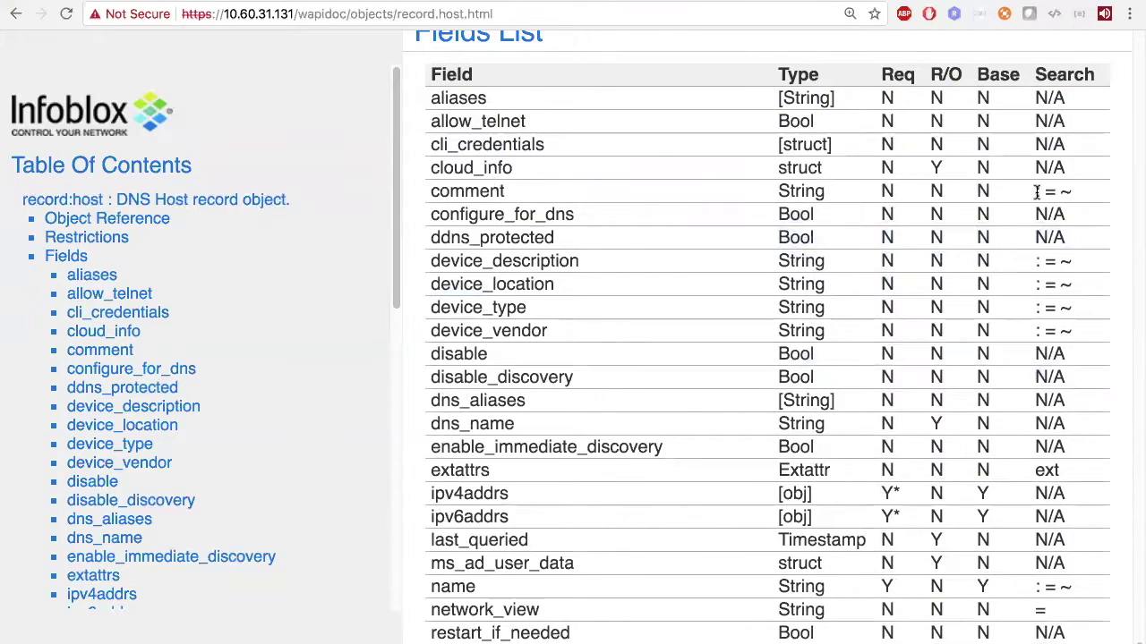
pyautogui.scroll(-1, 1065, 197)
pyautogui.scroll(-10, 1057, 266)
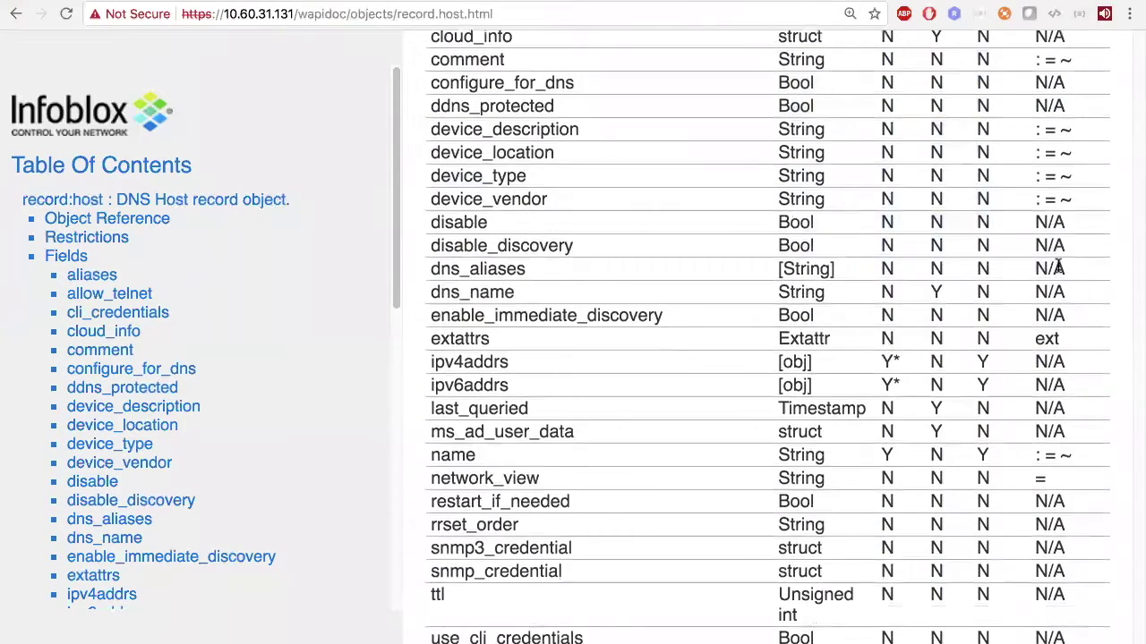
pyautogui.scroll(4, 497, 327)
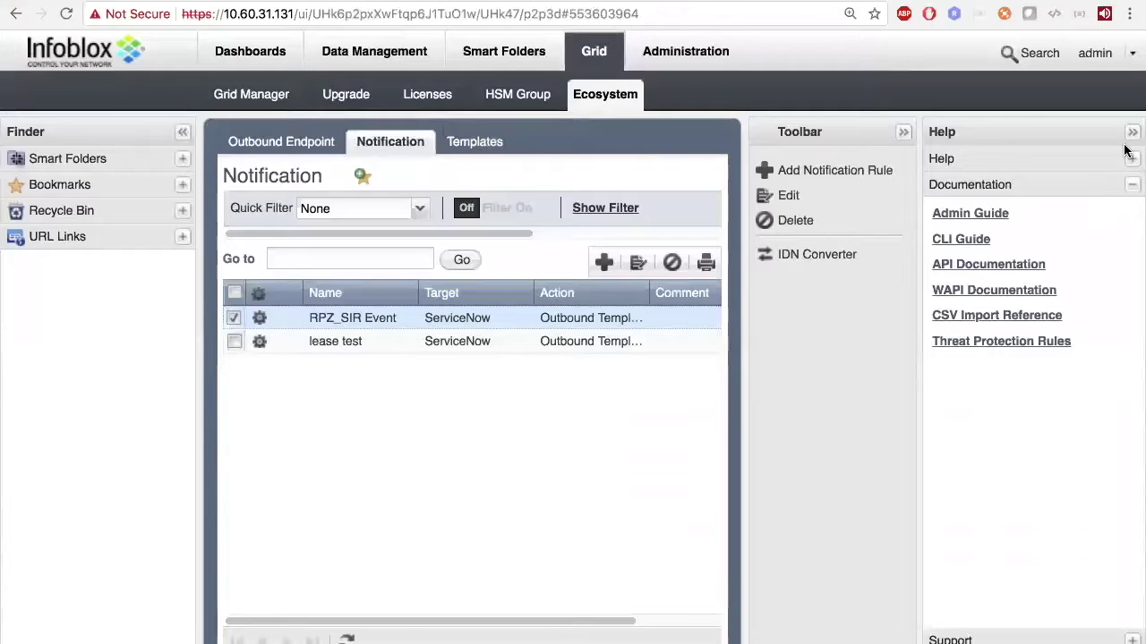
pyautogui.click(1130, 134)
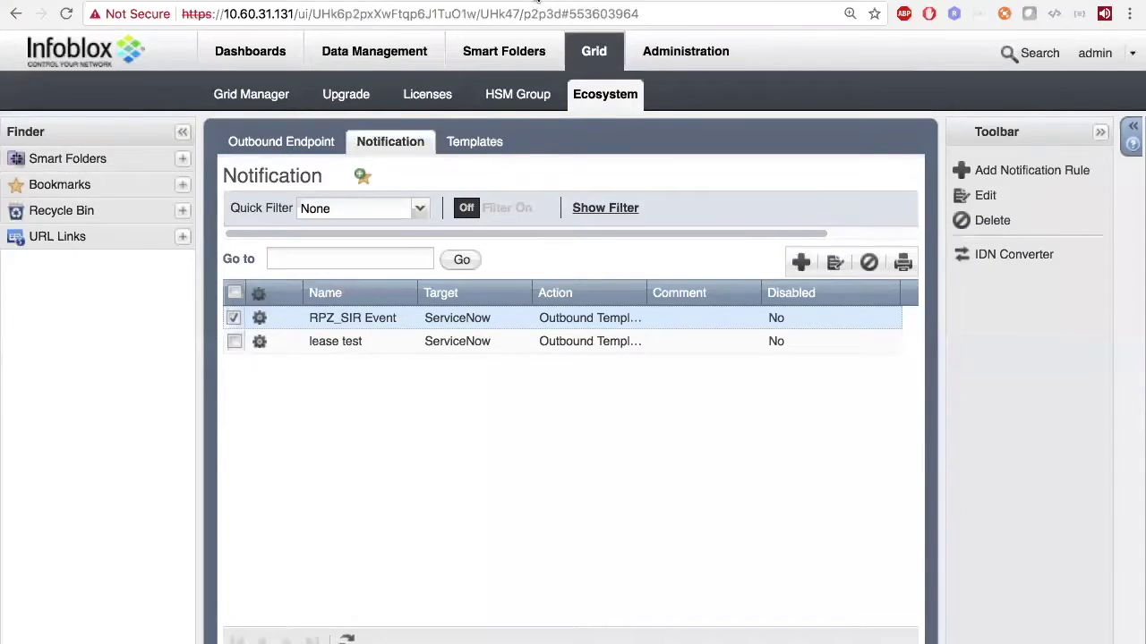
# Switch to the Infoblox Outbound API Templates presentation in PowerPoint and back to the Infoblox grid in the browser
pyautogui.hotkey('ctrl', 'Up')
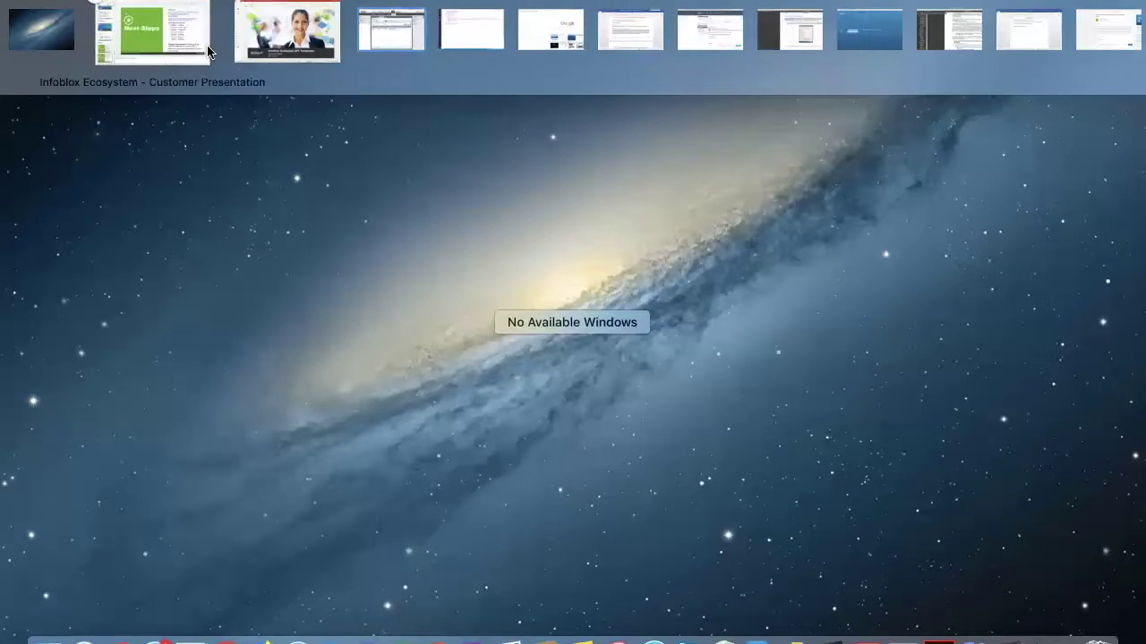
pyautogui.click(240, 46)
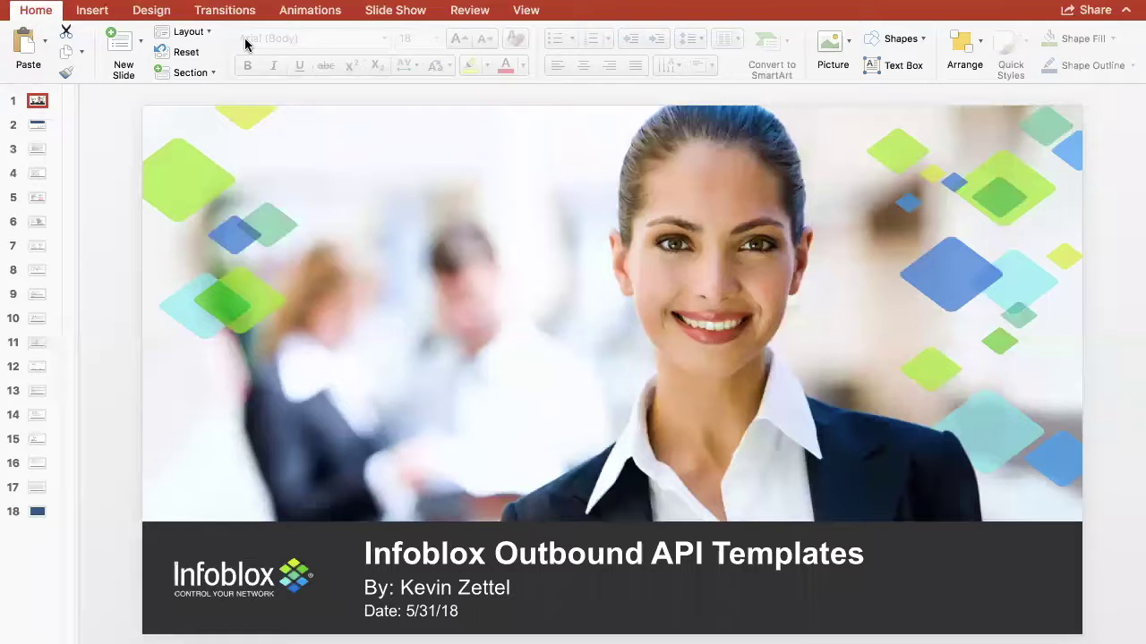
pyautogui.hotkey('ctrl', 'Up')
pyautogui.click(391, 46)
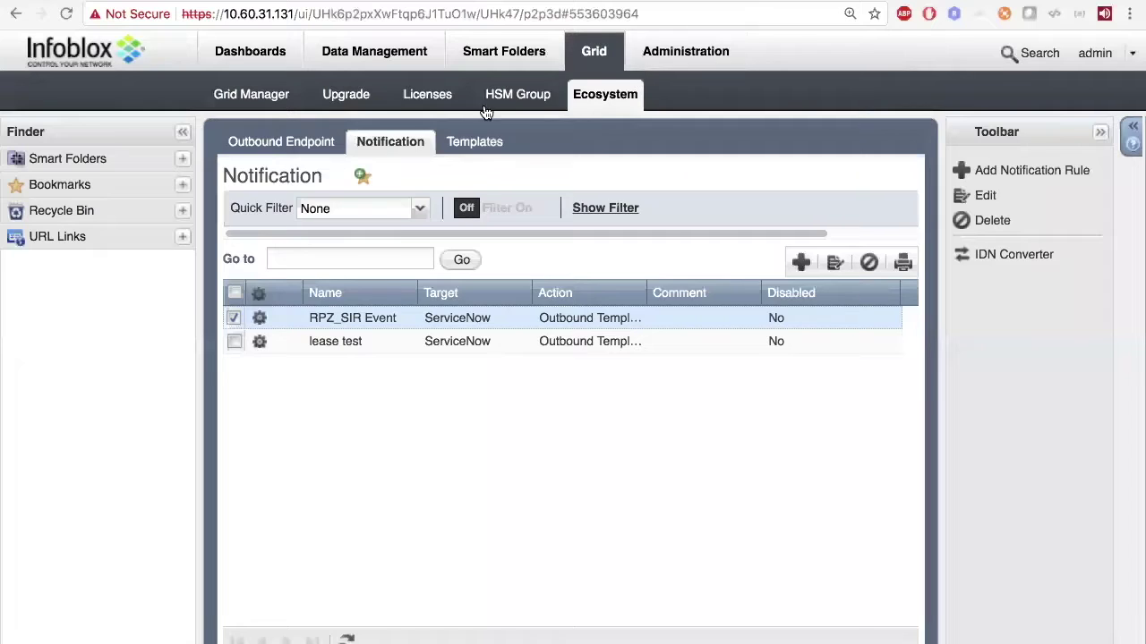
# Check the grid-wide licenses and open the list of Ecosystem outbound endpoints
pyautogui.click(416, 94)
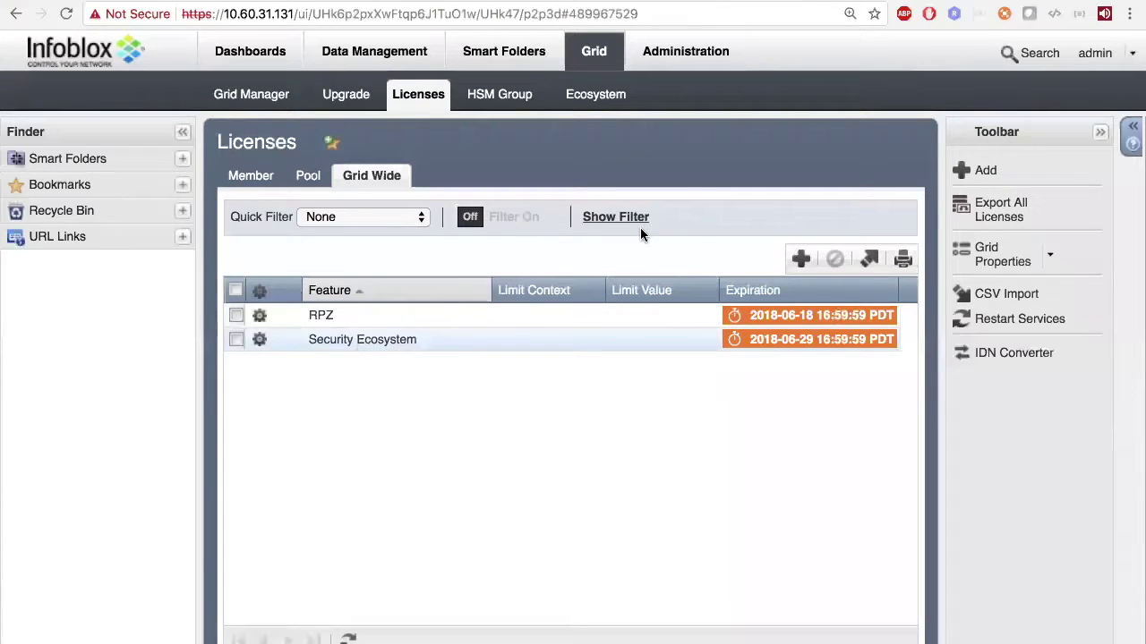
pyautogui.click(609, 98)
pyautogui.click(264, 143)
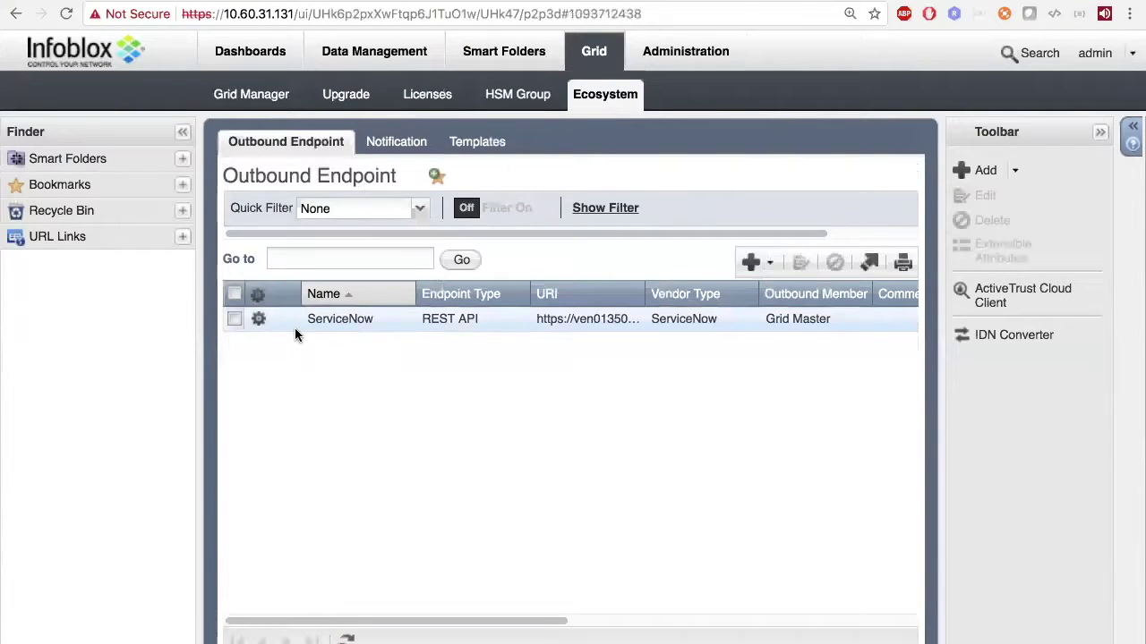
# Examine the ServiceNow extensible attributes in the Administration area and return to the Grid area
pyautogui.click(722, 45)
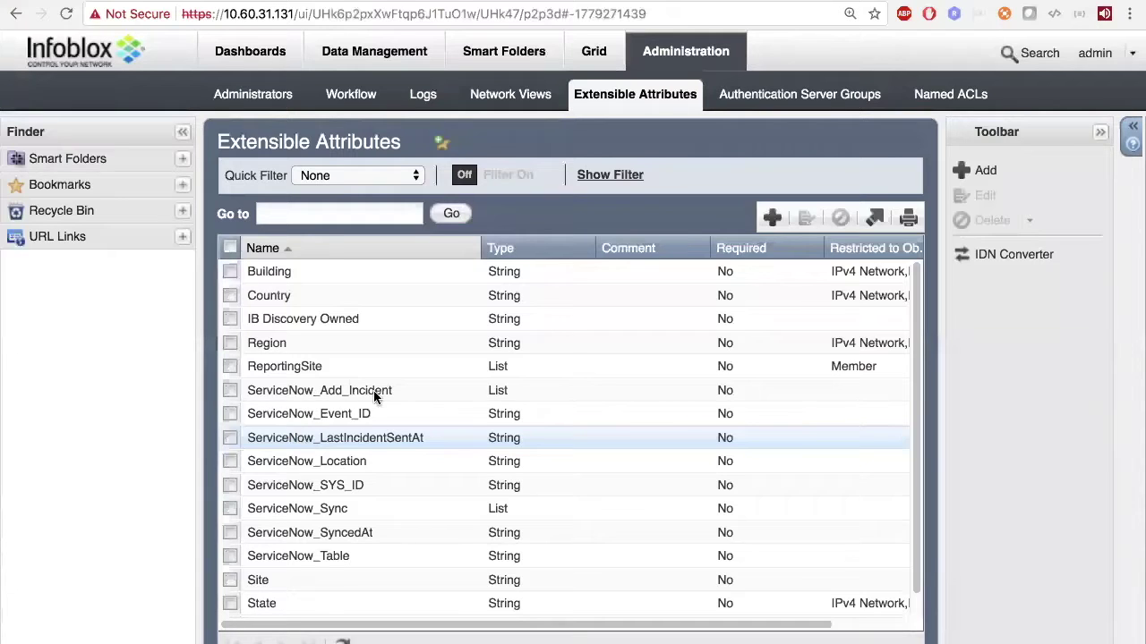
pyautogui.click(596, 52)
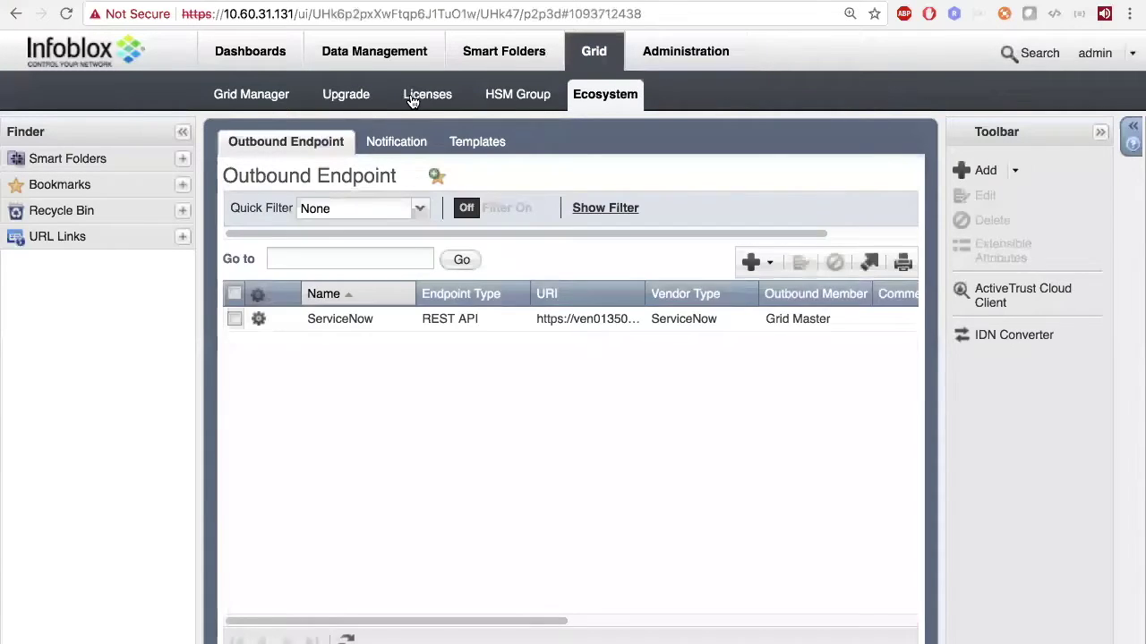
# Examine the licensed features of the individual grid members and compare them with the grid-wide licenses
pyautogui.click(414, 95)
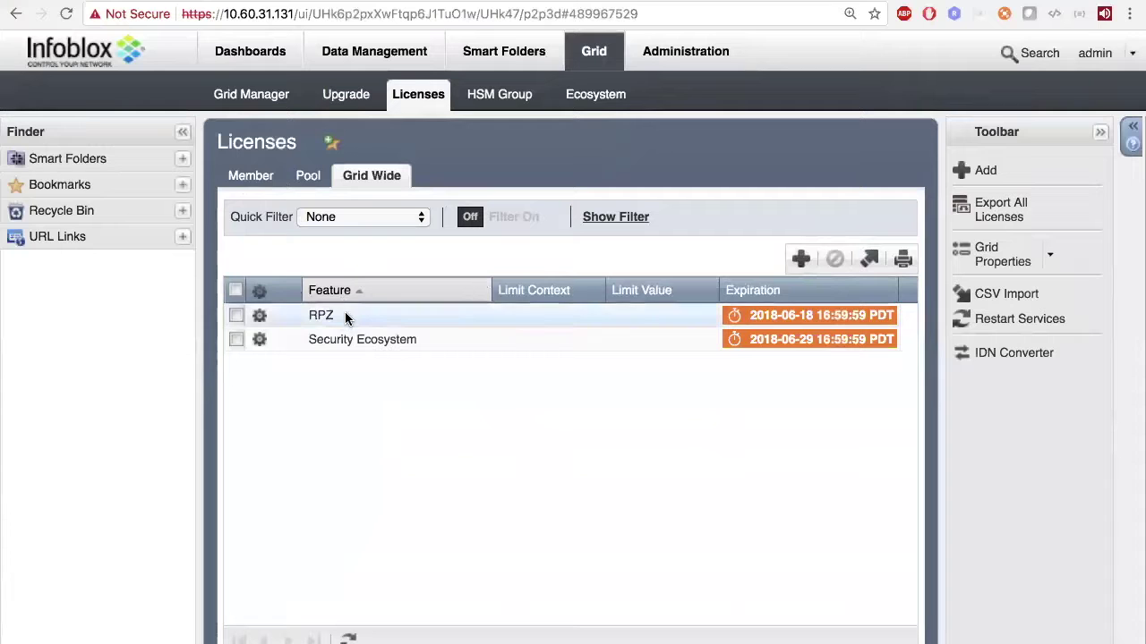
pyautogui.click(266, 95)
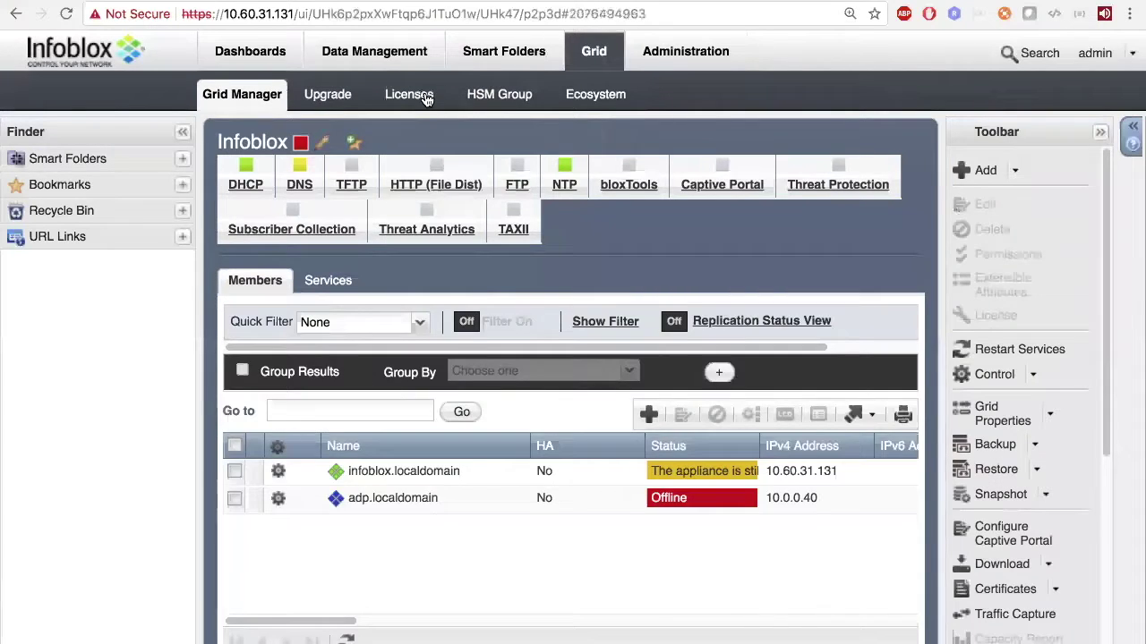
pyautogui.click(427, 99)
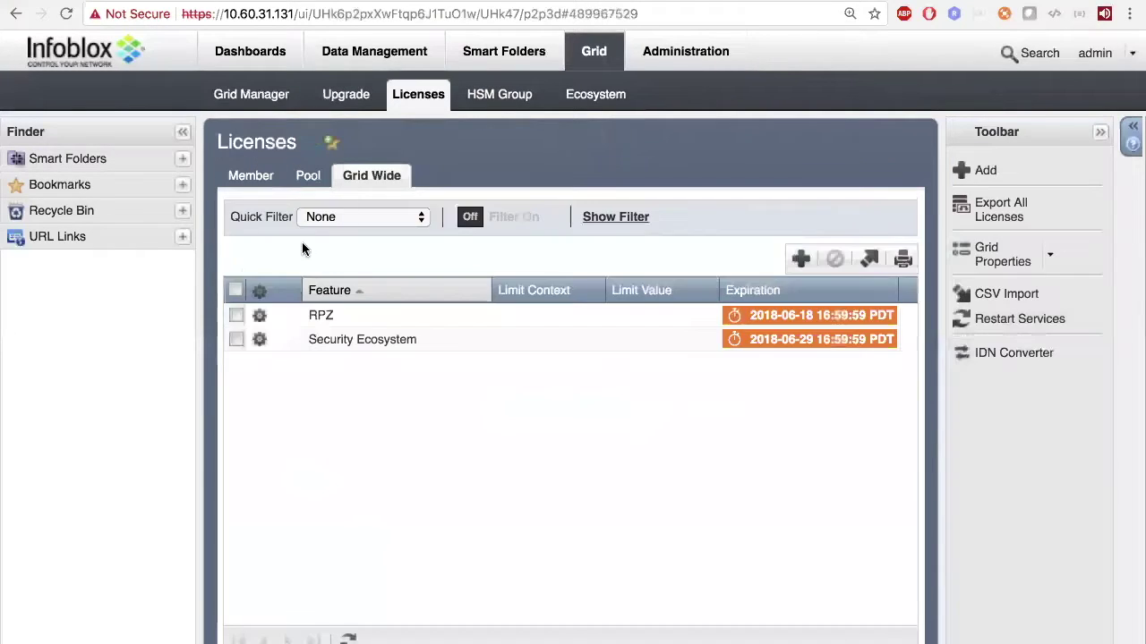
pyautogui.click(247, 175)
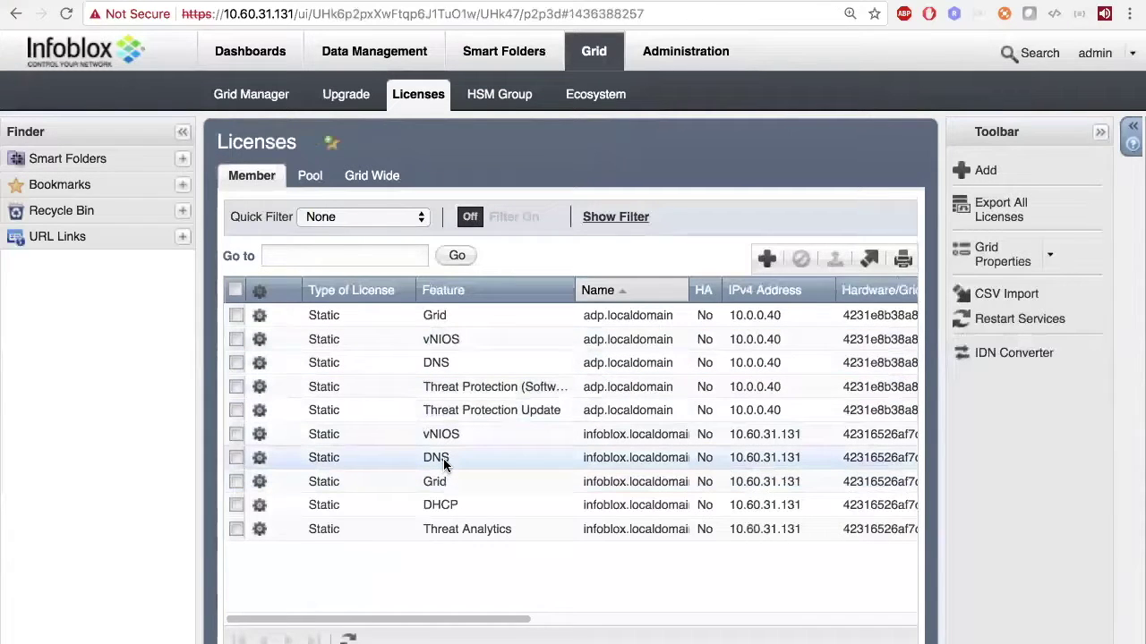
pyautogui.click(376, 176)
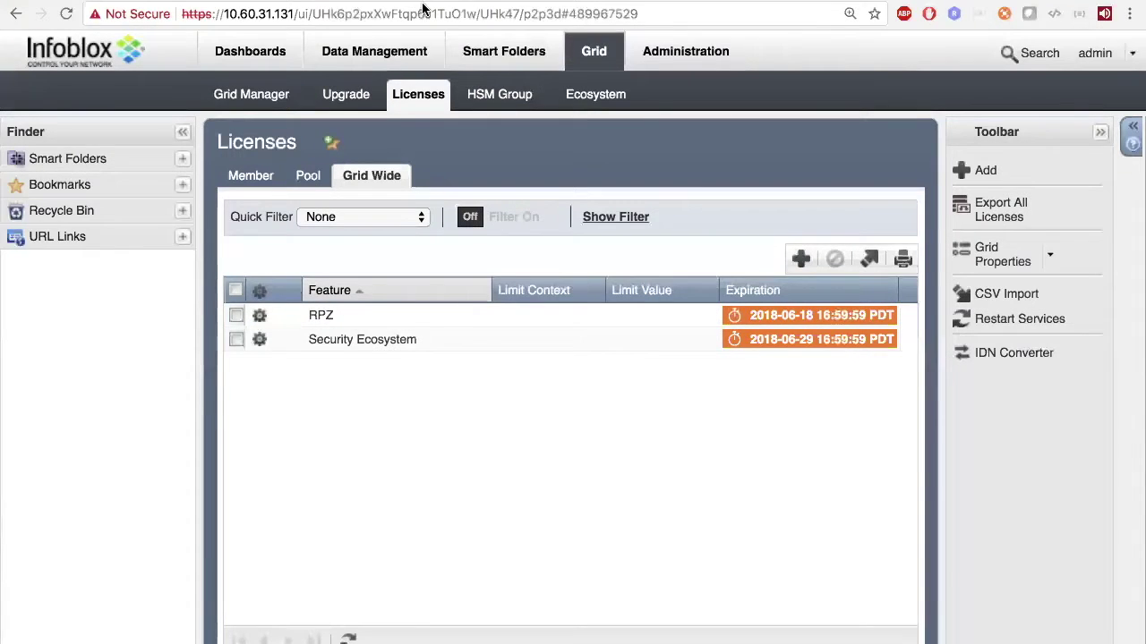
# Switch from the browser to the Infoblox Outbound API Templates presentation in PowerPoint
pyautogui.hotkey('ctrl', 'Up')
pyautogui.hotkey('ctrl', 'Left')
pyautogui.hotkey('ctrl', 'Up')
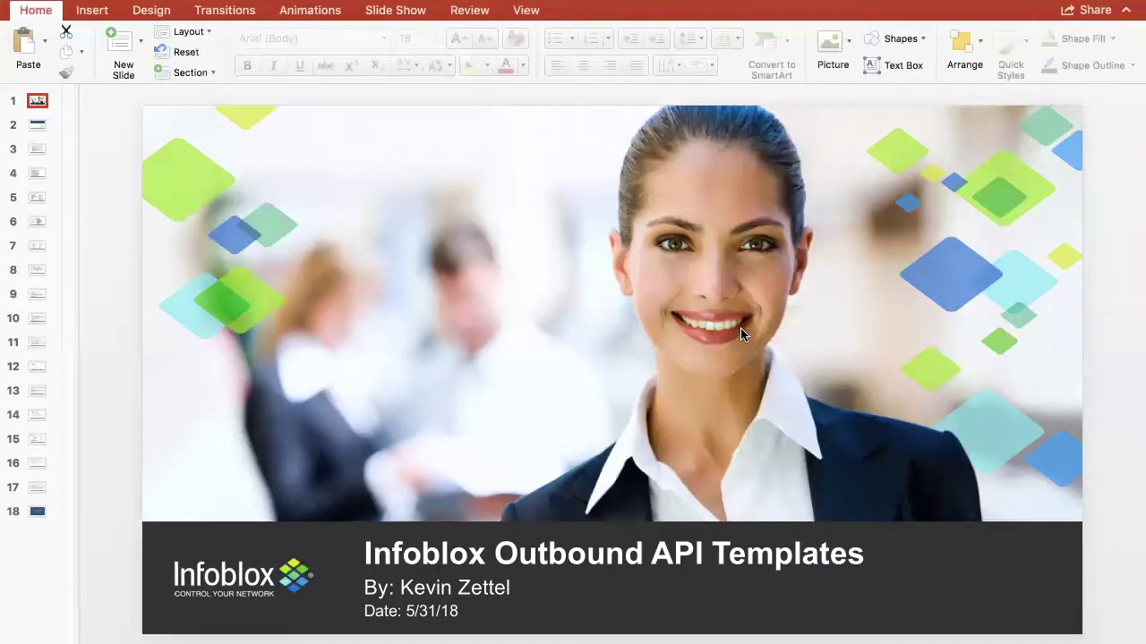